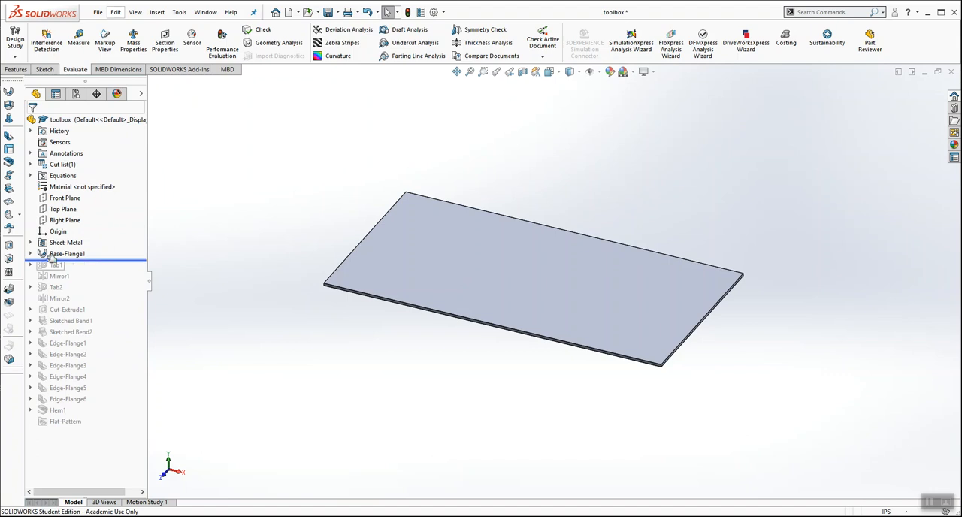
Step: Open the sketch of Base-Flange1 to examine its dimensioned center rectangle, and exit the sketch
click(31, 254)
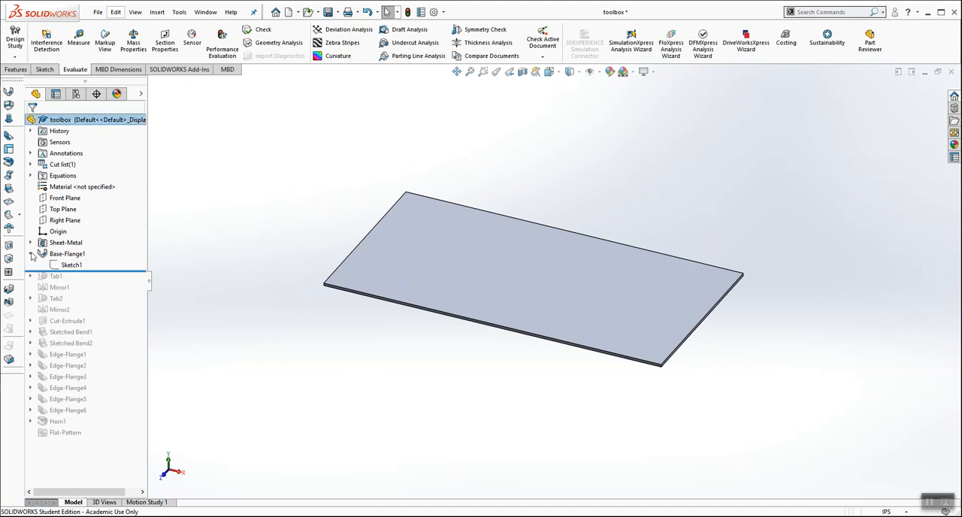
right_click(75, 265)
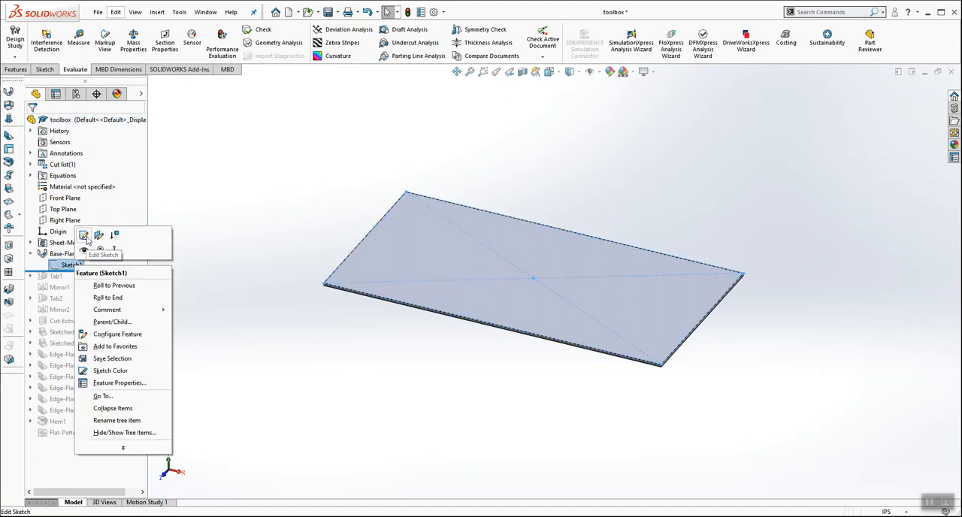
click(70, 233)
mouse_move(543, 138)
middle_down()
mouse_move(559, 164)
mouse_move(550, 143)
mouse_move(543, 263)
middle_up()
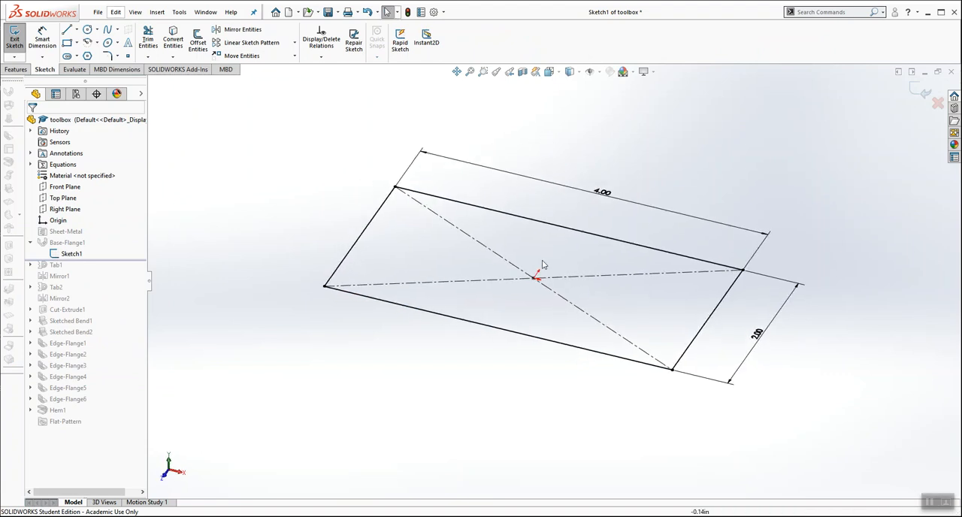
click(920, 91)
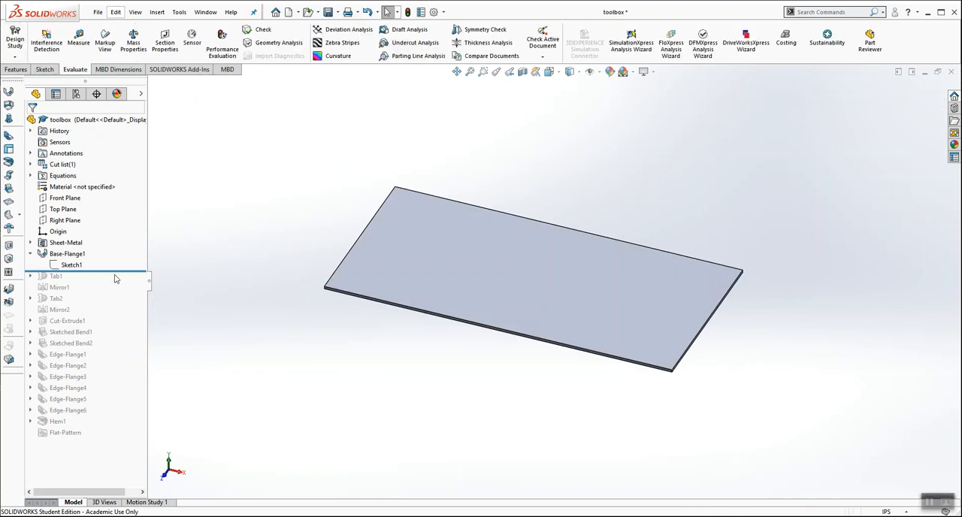
Step: Roll the feature history forward to include Tab1 and open its sketch for editing, viewed square to the sketch plane
drag(112, 269, 115, 281)
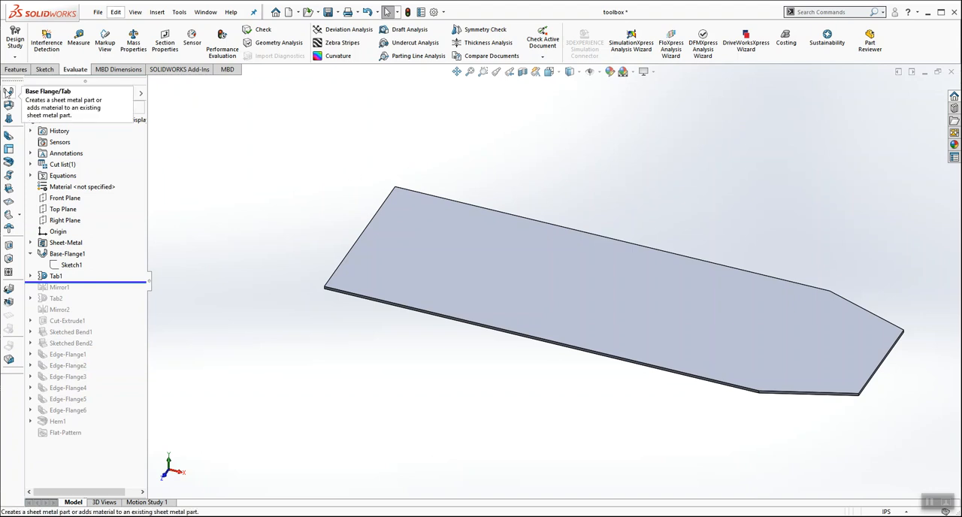
click(30, 275)
right_click(72, 287)
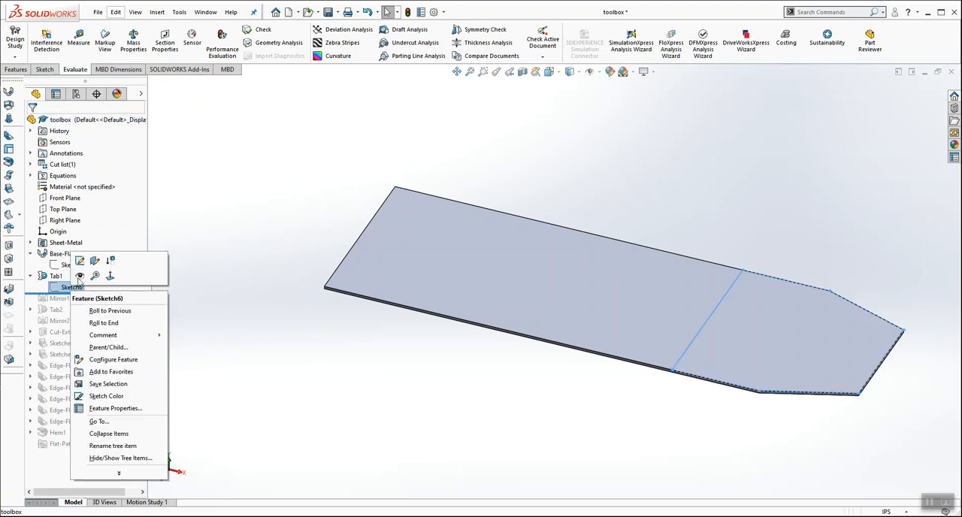
click(80, 260)
click(549, 71)
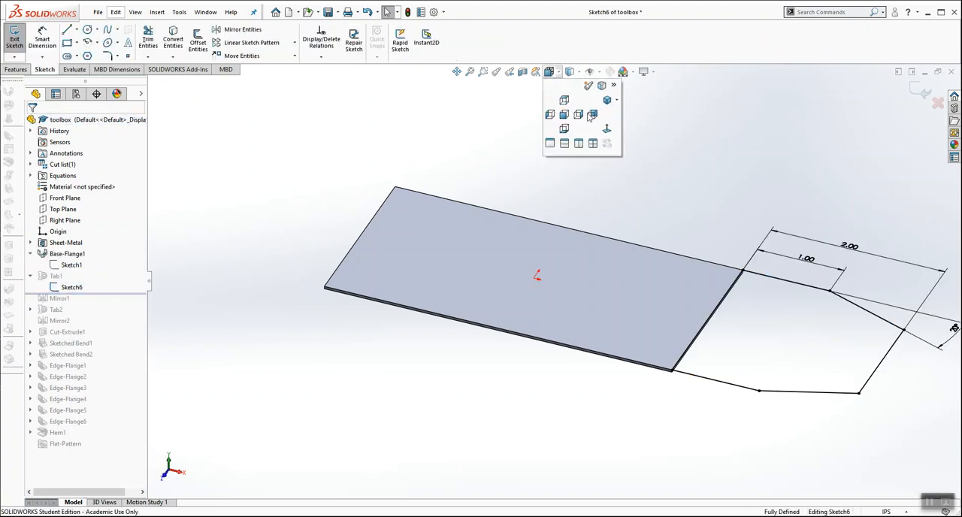
click(592, 115)
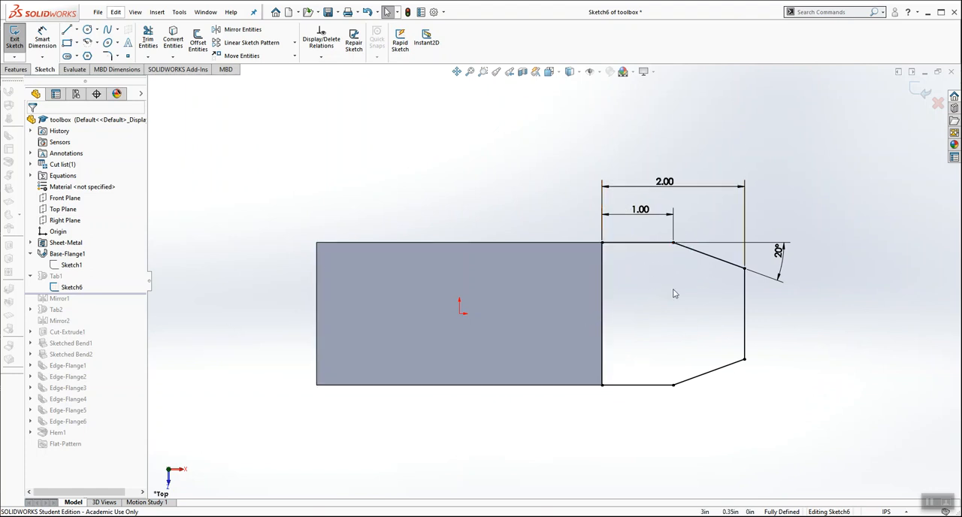
Step: Move the 20° angle dimension slightly farther out from the tab profile and exit the sketch
scroll(744, 286, down, 2)
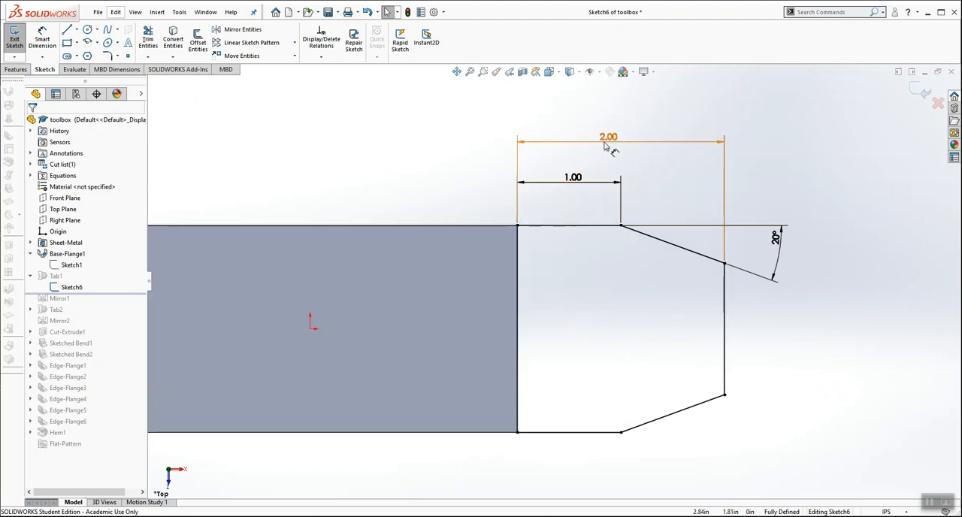
click(786, 247)
drag(786, 247, 795, 260)
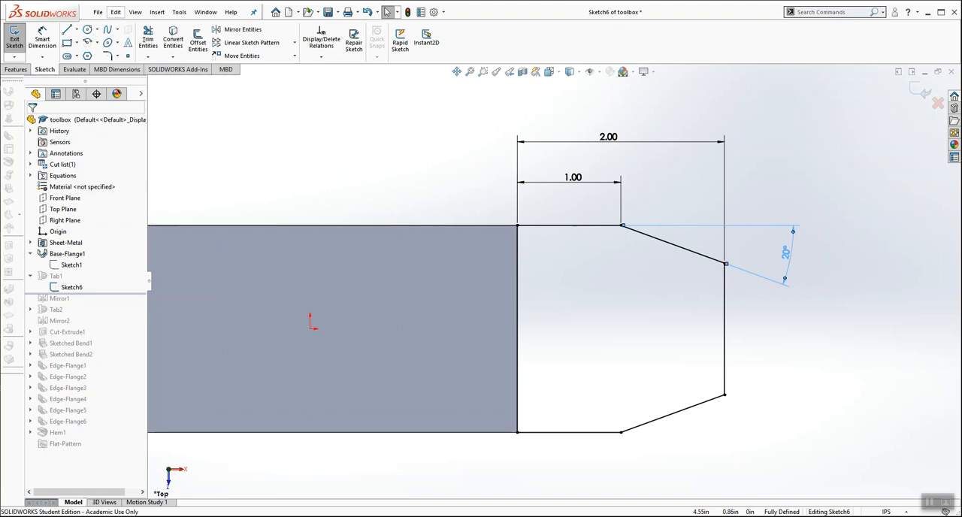
click(647, 307)
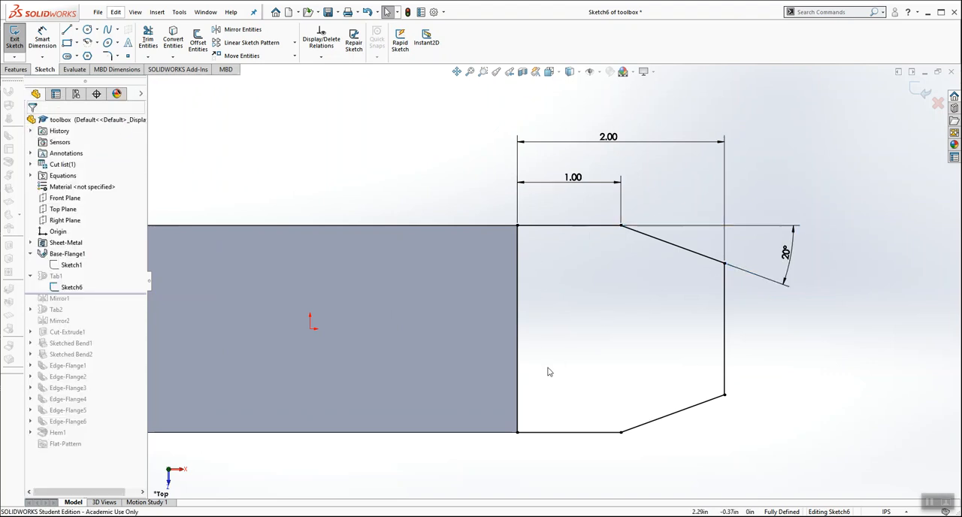
click(919, 91)
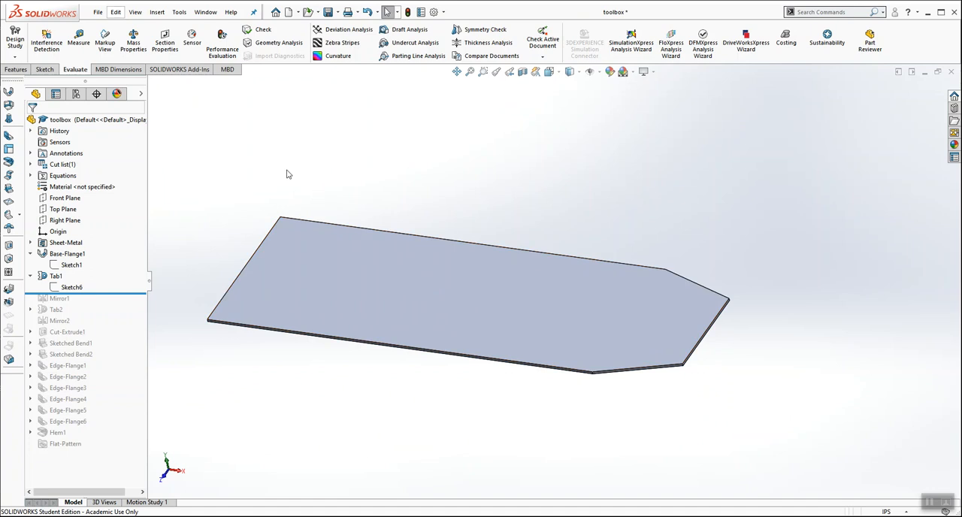
Step: Roll the feature history forward to include Mirror1 and inspect the flat blank with its two end tabs
scroll(287, 172, up, 1)
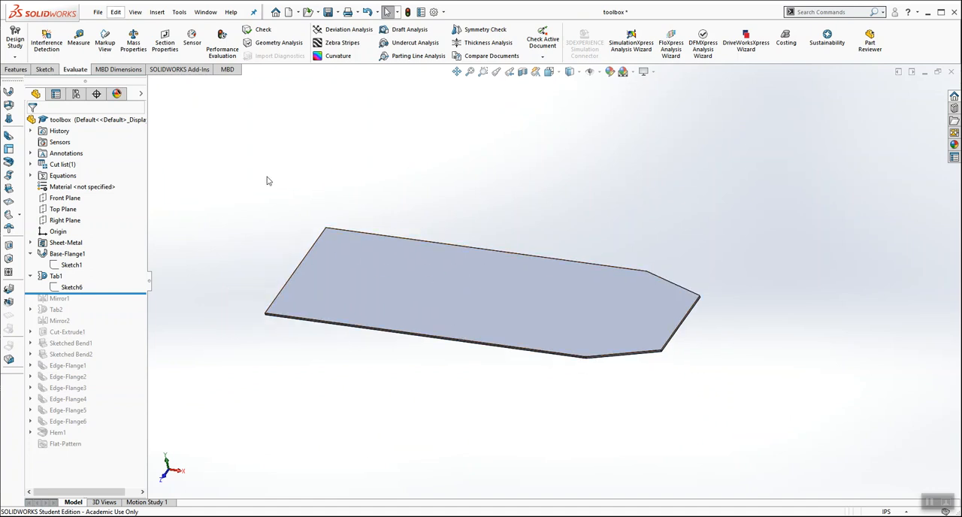
drag(133, 293, 131, 303)
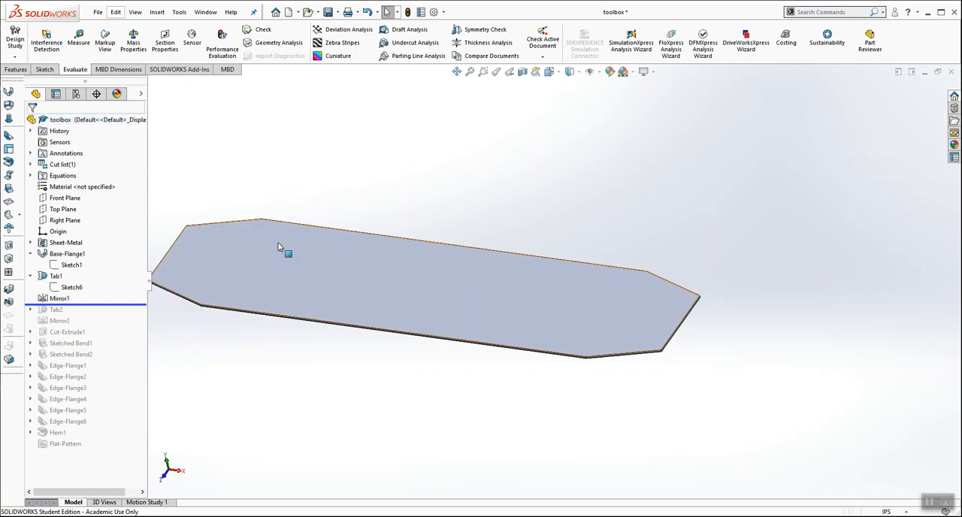
scroll(371, 317, up, 2)
scroll(343, 320, down, 2)
middle_drag(337, 358, 337, 384)
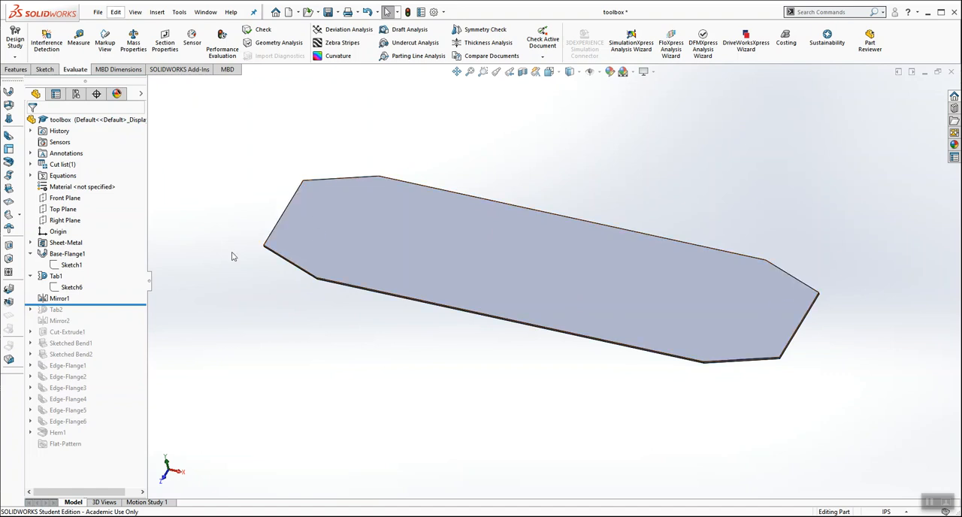
Step: Roll the feature history forward through Tab2 and Mirror2 and inspect the resulting cross-shaped blank
drag(124, 304, 124, 315)
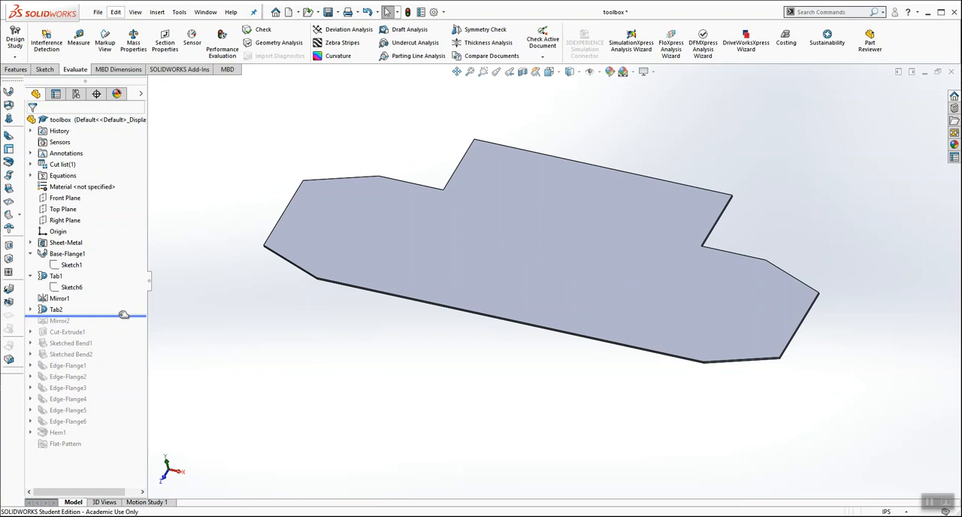
drag(123, 315, 120, 326)
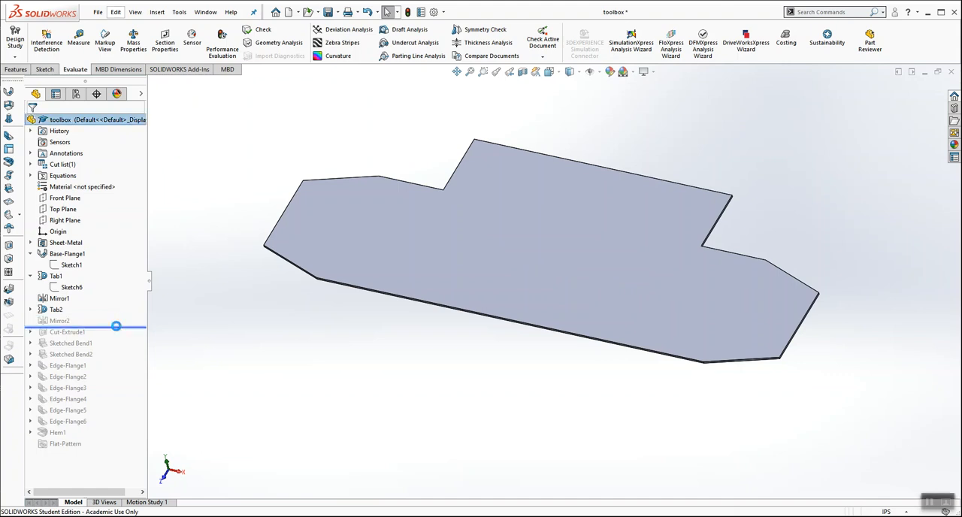
mouse_move(515, 219)
middle_down()
mouse_move(504, 137)
mouse_move(521, 203)
middle_up()
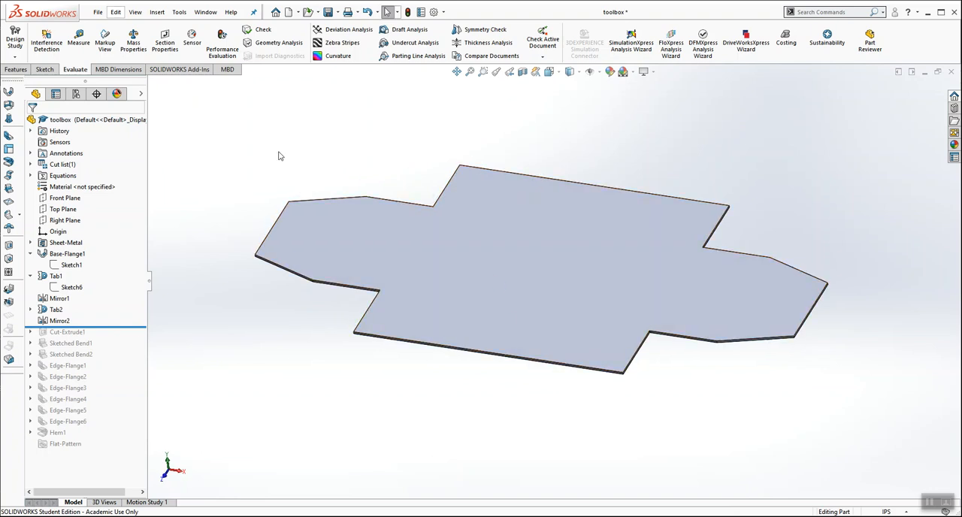
middle_drag(269, 151, 286, 172)
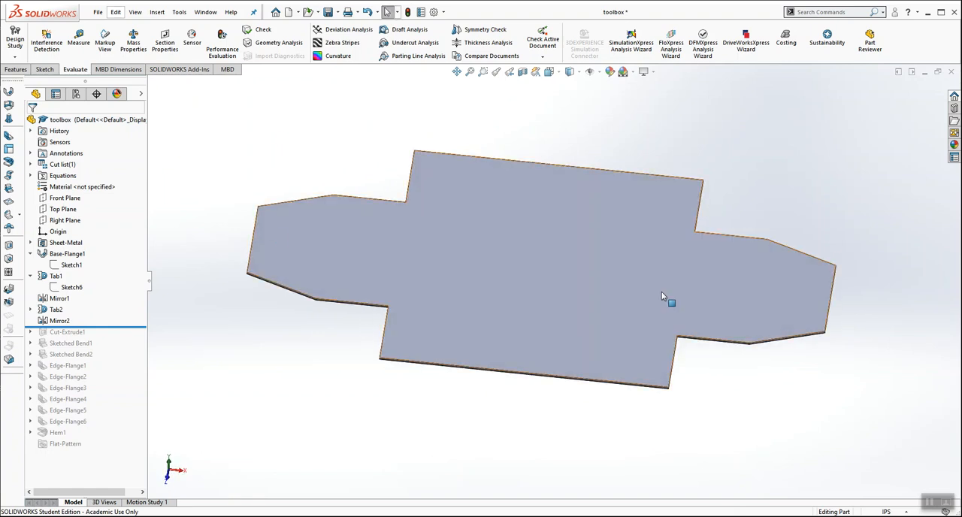
key(z)
middle_drag(615, 162, 612, 123)
scroll(605, 243, down, 2)
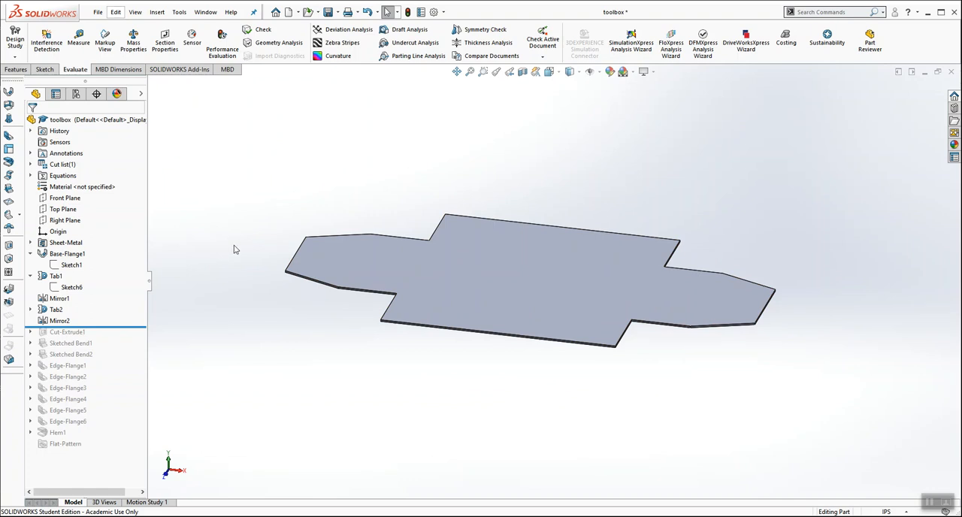
Step: Roll the feature history forward to include Cut-Extrude1 and inspect the holes in the end tabs
drag(120, 328, 116, 340)
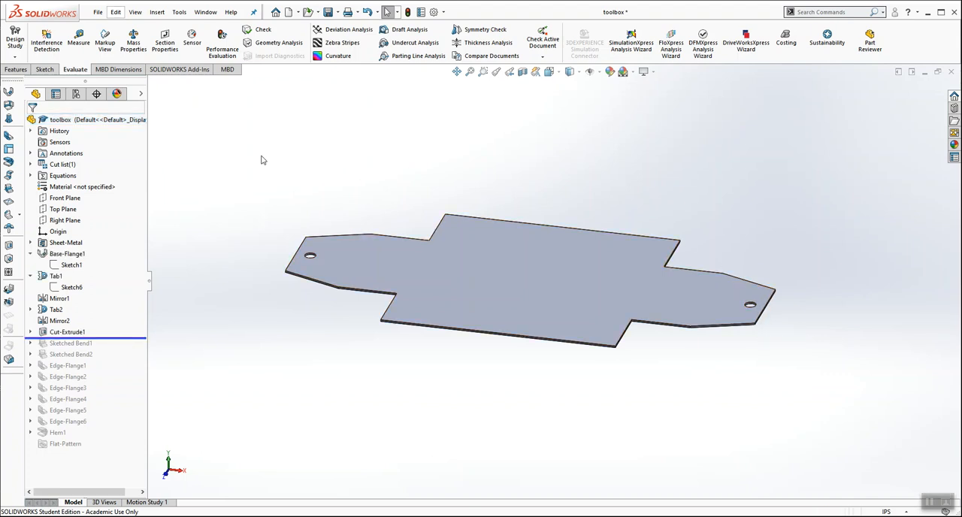
middle_drag(463, 186, 441, 219)
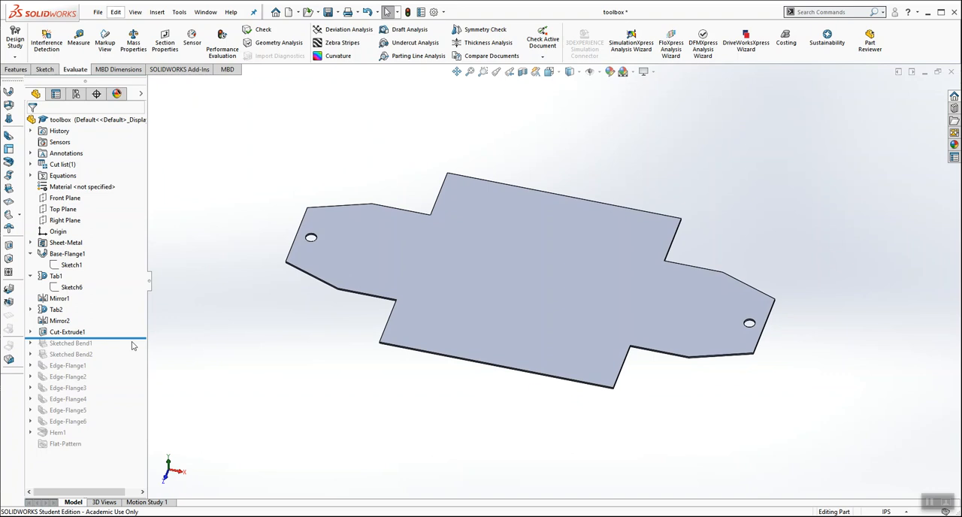
Step: Preview Sketched Bend1 by rolling the feature history past it, and roll back to just after Cut-Extrude1
drag(133, 339, 130, 350)
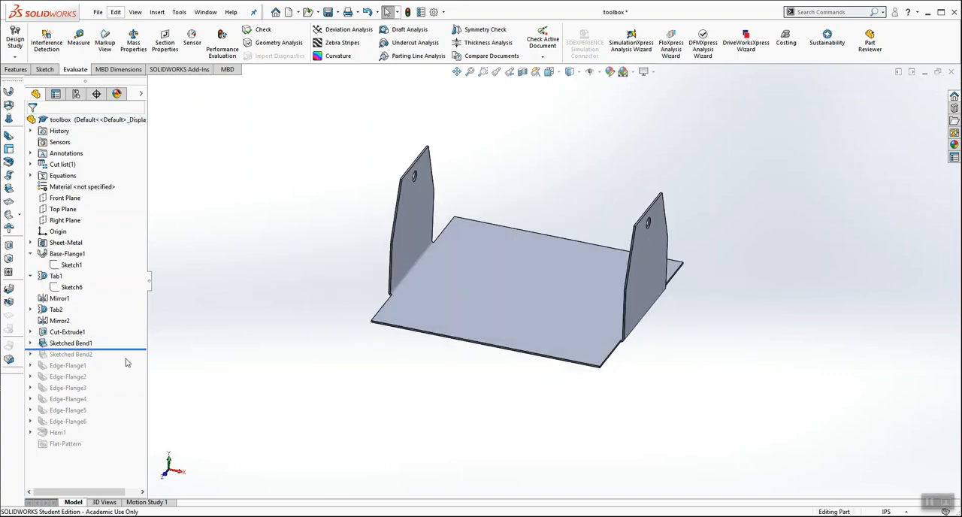
scroll(564, 329, down, 2)
drag(132, 349, 134, 339)
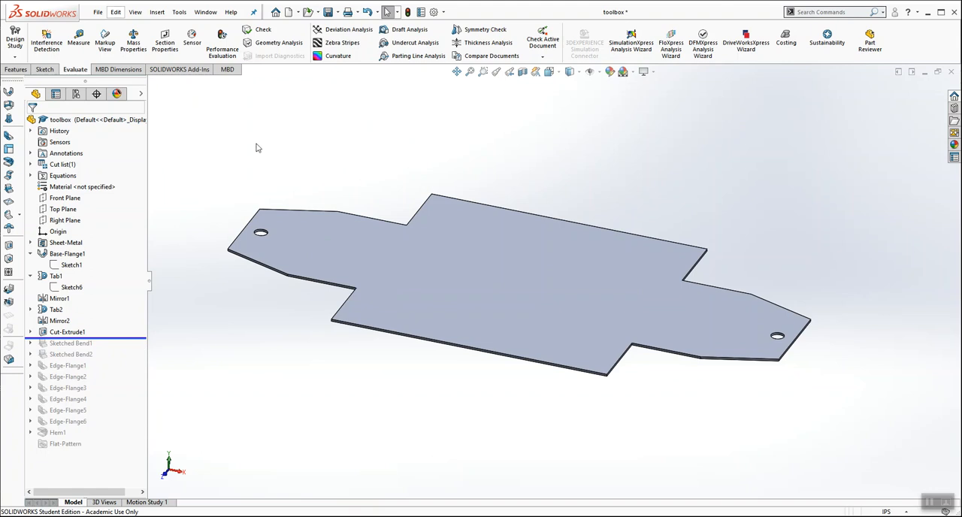
Step: Start a new sketch on the large top face of the blank and orient the view normal to it
click(440, 258)
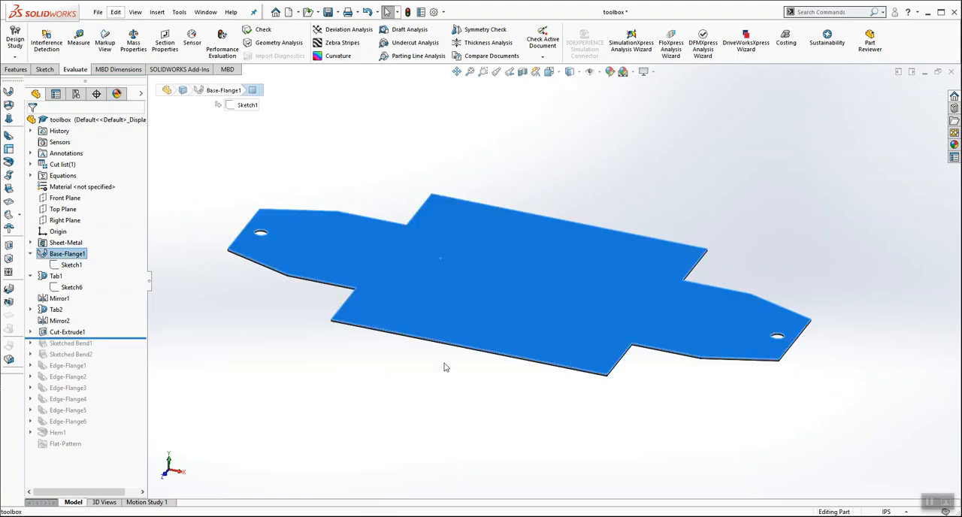
right_click(469, 249)
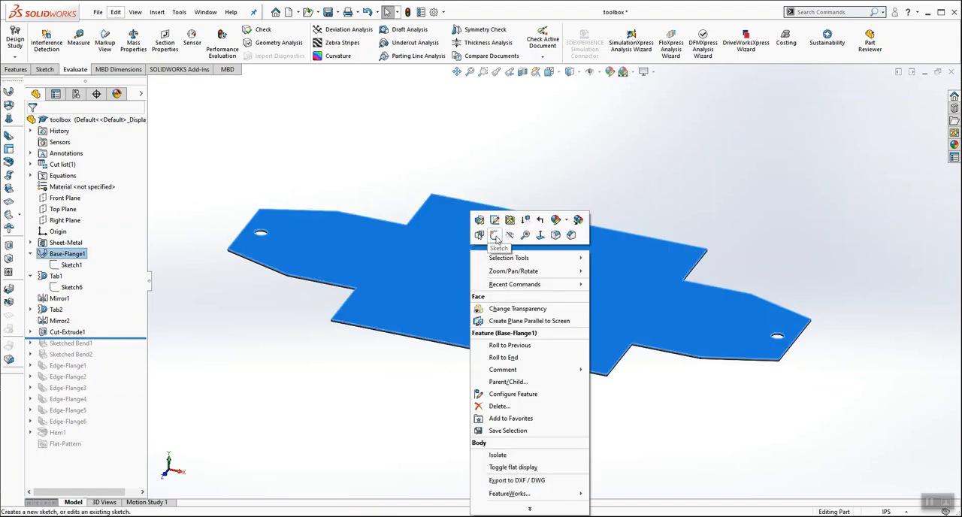
click(495, 236)
click(548, 72)
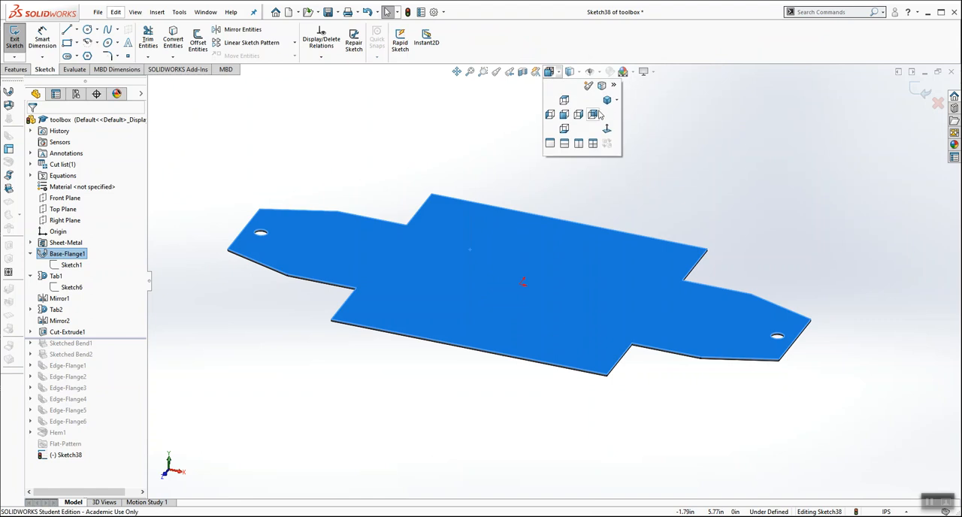
click(609, 132)
click(283, 142)
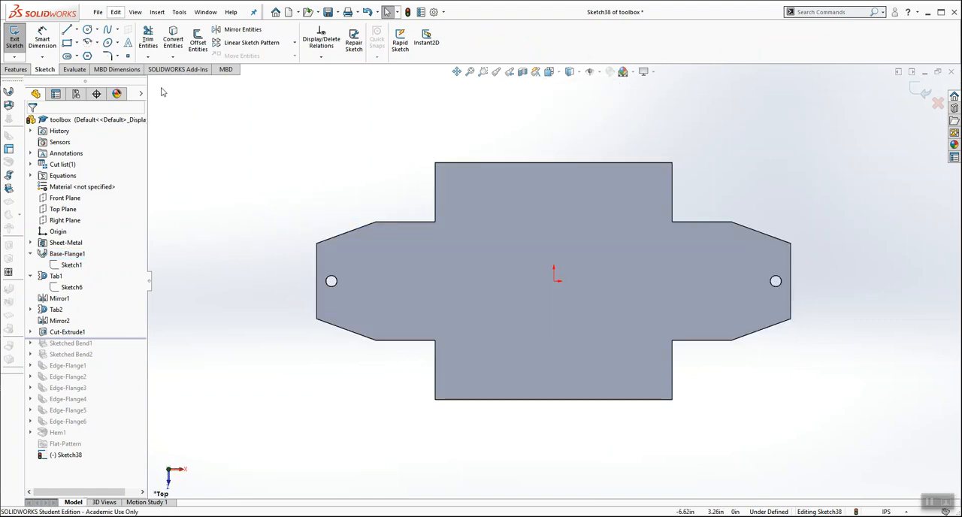
Step: Draw a vertical 2.00 in bend line between the two inner corners where the left end tab meets the base, and exit the sketch
click(67, 28)
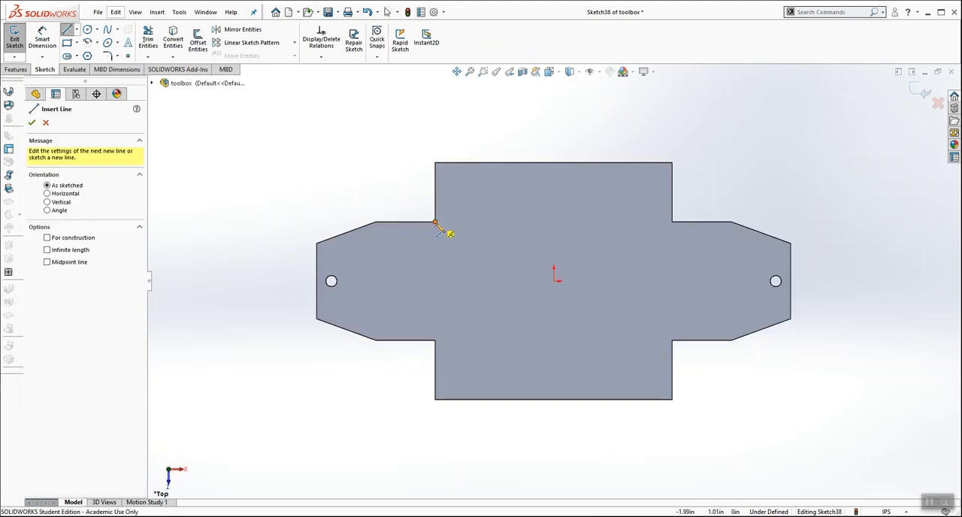
click(434, 223)
click(435, 340)
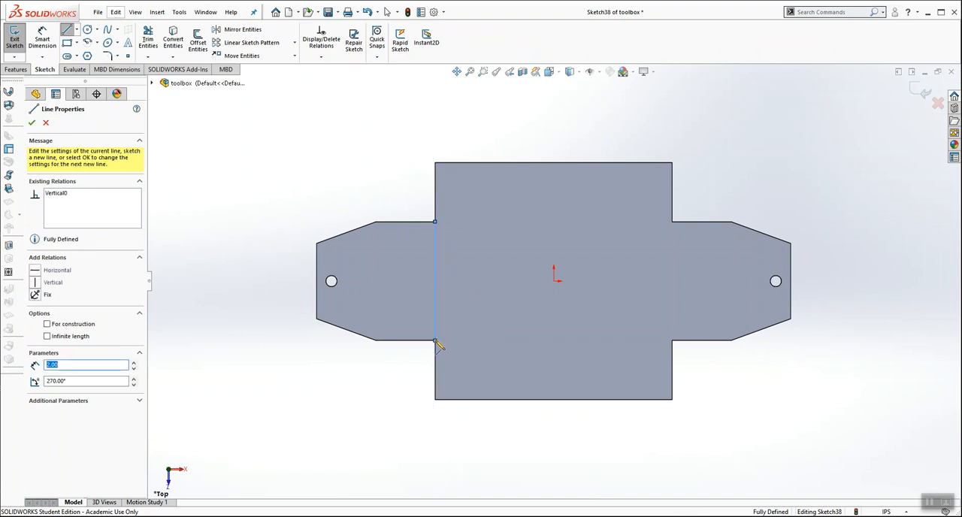
key(Escape)
middle_drag(518, 154, 504, 121)
scroll(493, 301, down, 2)
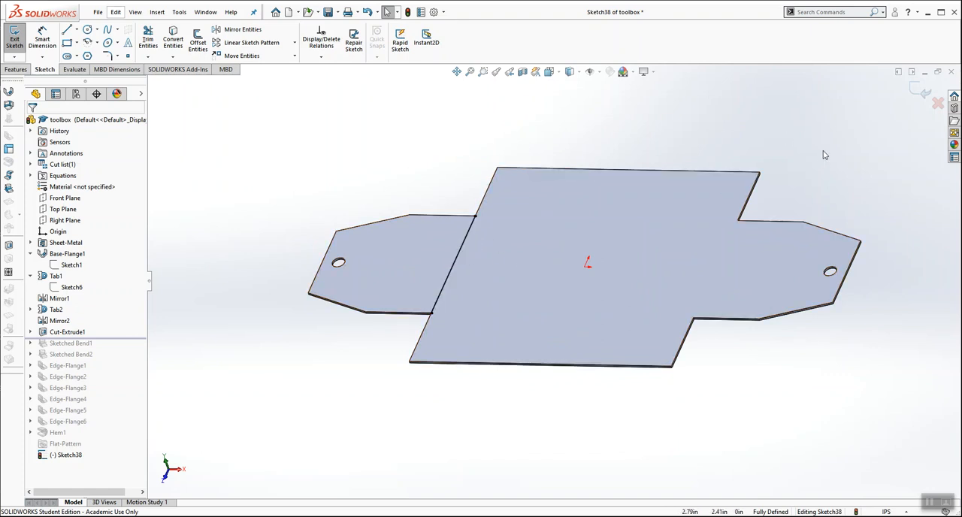
click(922, 92)
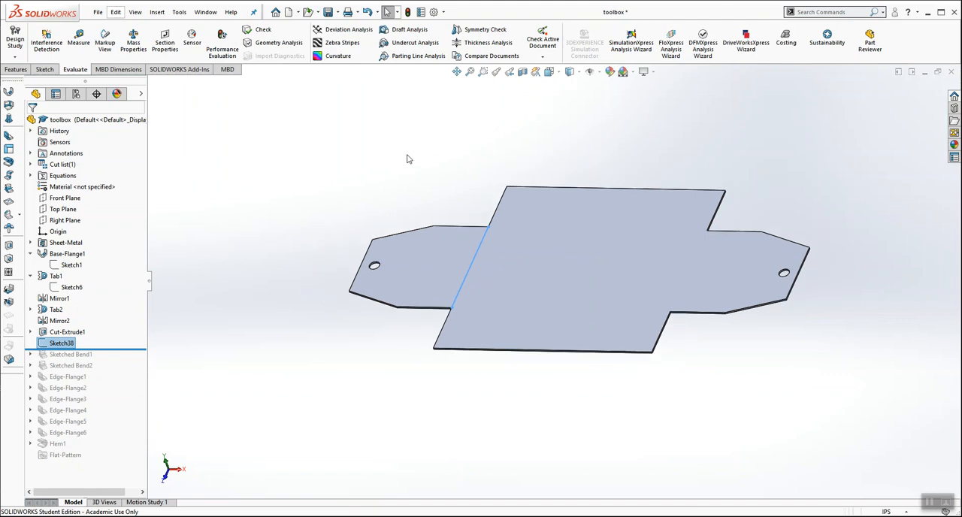
Step: Create a 90° Sketched Bend from the new bend line, keeping the large base face fixed
scroll(505, 226, up, 2)
scroll(611, 265, down, 2)
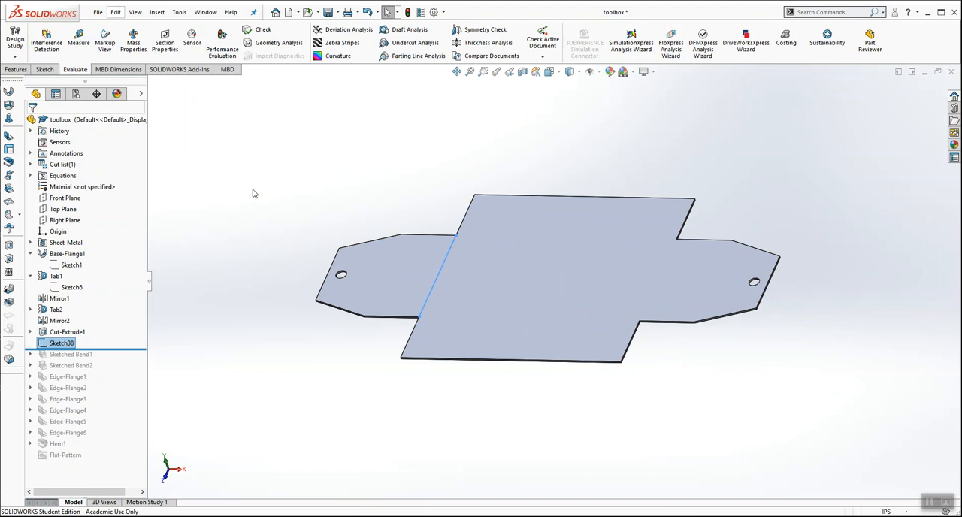
click(9, 191)
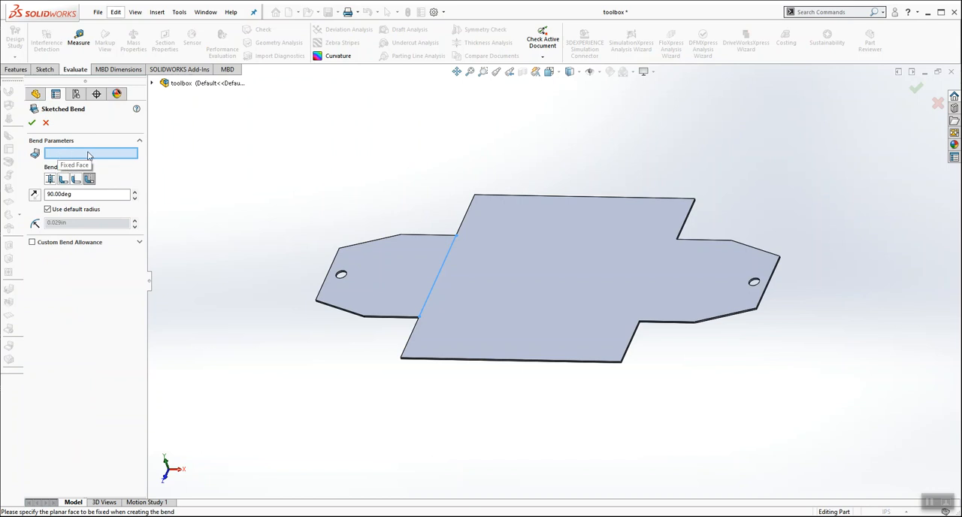
middle_drag(353, 140, 418, 139)
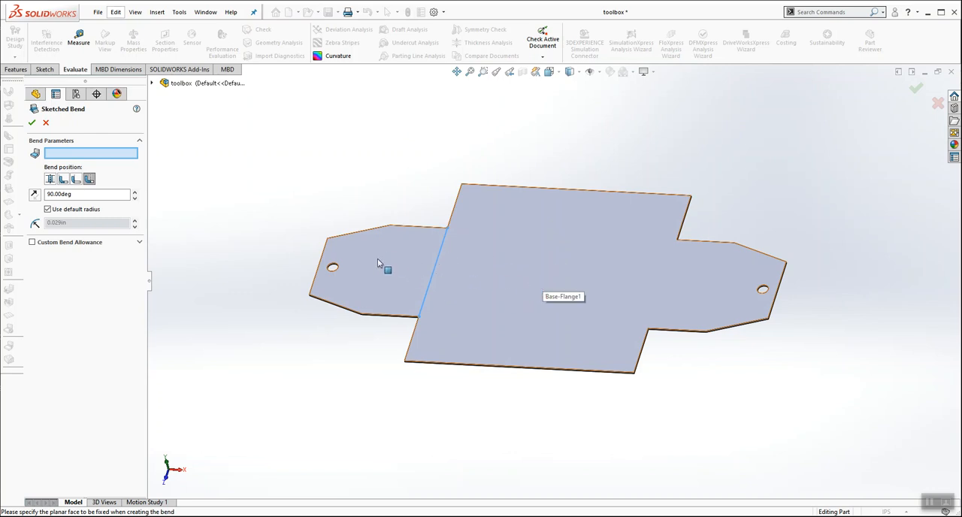
click(538, 272)
middle_drag(515, 305, 487, 237)
click(32, 124)
mouse_move(304, 169)
middle_down()
mouse_move(326, 146)
mouse_move(369, 150)
middle_up()
Step: Reopen the new sketched bend for editing and set its bend angle to 45°
right_click(72, 343)
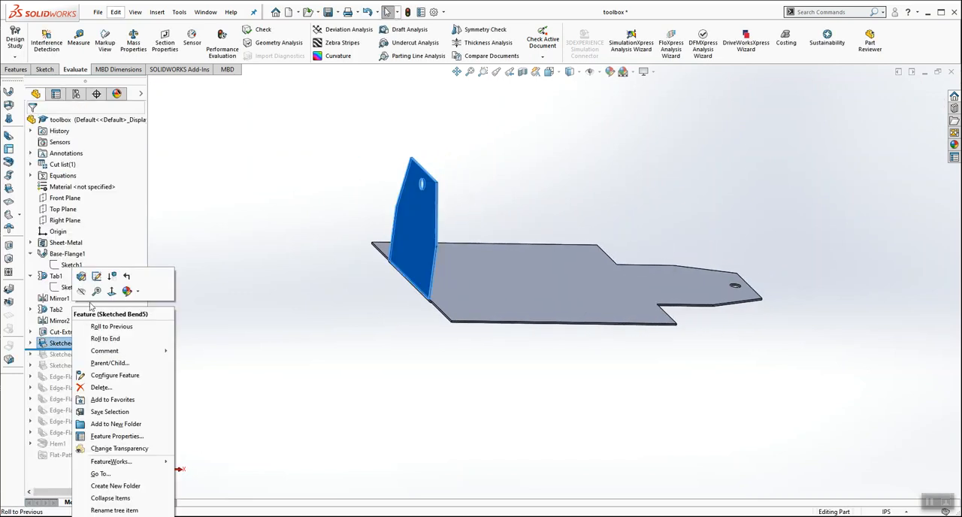
click(80, 274)
double_click(86, 194)
text(45)
key(Return)
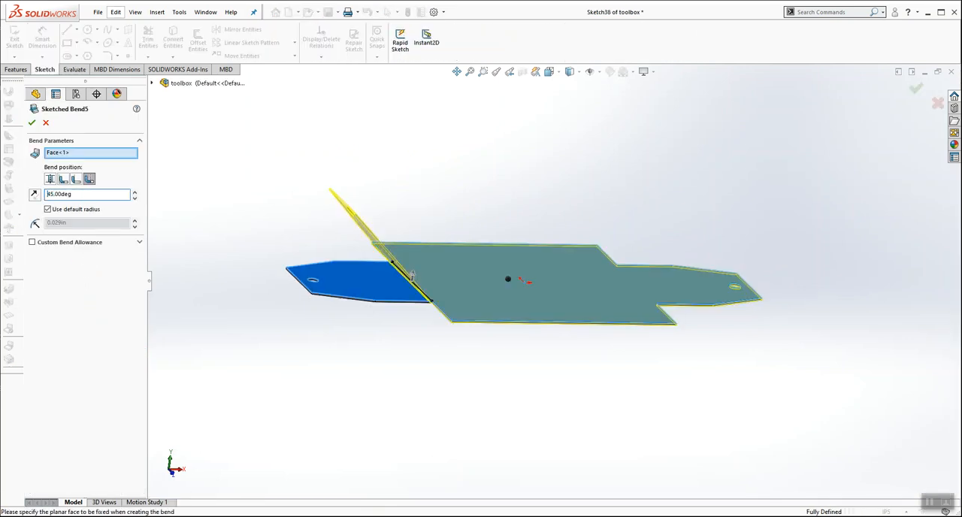
Step: Set the sketched bend's angle to 90° and accept the feature
double_click(84, 195)
text(90)
key(Return)
middle_drag(489, 180, 423, 197)
click(31, 121)
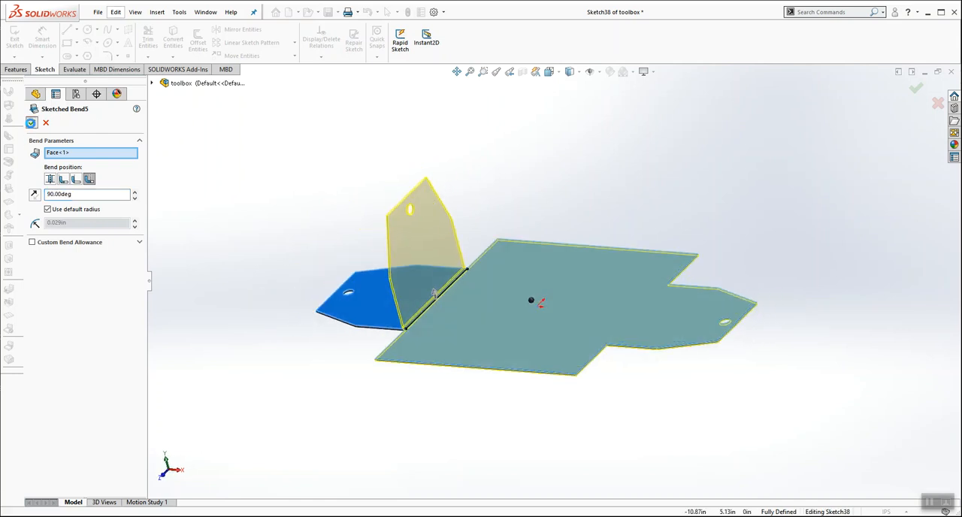
Step: Delete the newly made sketched bend together with its bend line sketch
right_click(80, 344)
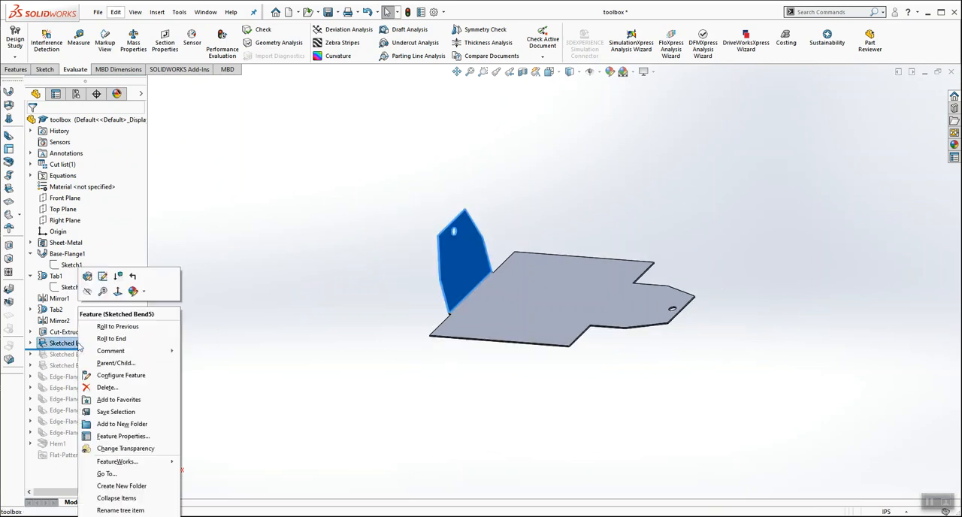
click(124, 387)
click(442, 303)
click(544, 215)
Step: Roll the feature history forward to include Sketched Bend1 and Sketched Bend2, and inspect the folded box from several sides
drag(124, 339, 116, 359)
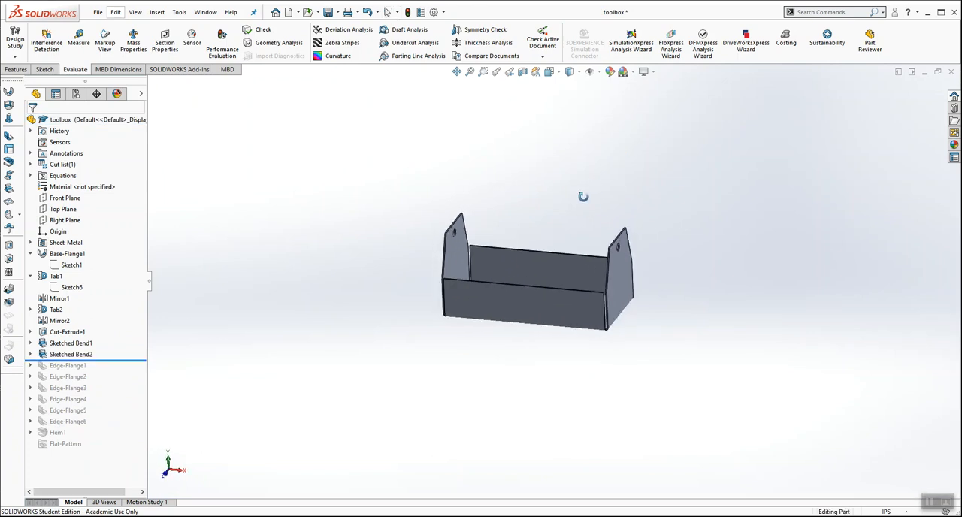
scroll(623, 293, down, 3)
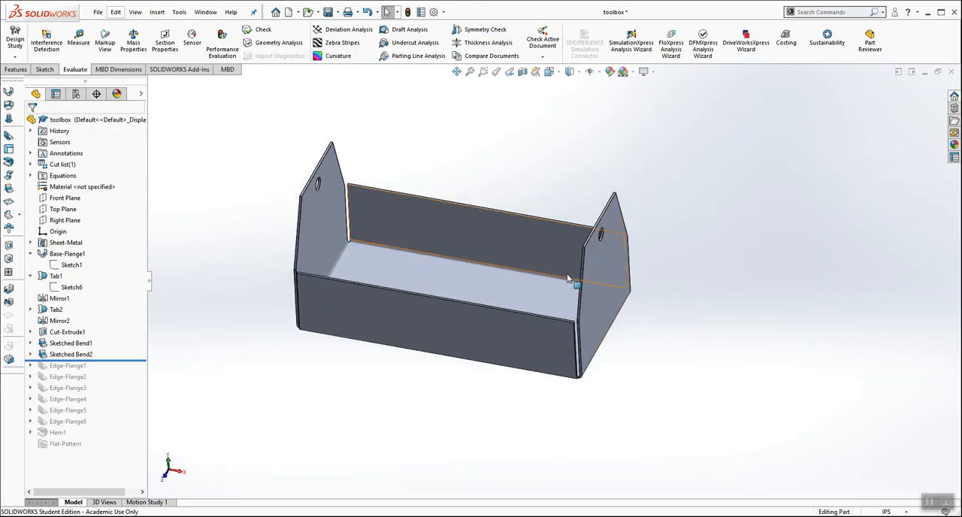
middle_drag(469, 119, 422, 89)
middle_drag(366, 87, 447, 120)
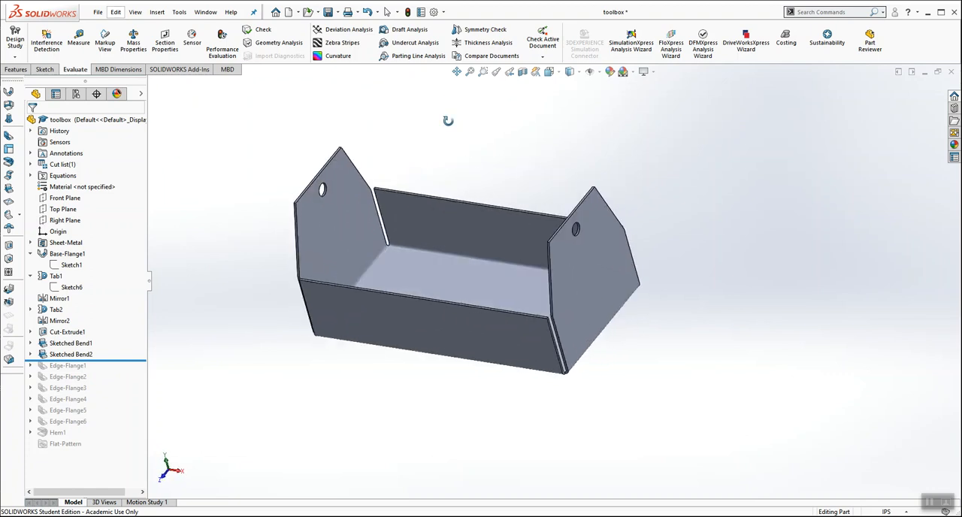
Step: Preview Edge-Flange1 and Edge-Flange2 by rolling the feature history past them, and roll back to just after Sketched Bend2
drag(129, 360, 129, 382)
middle_drag(489, 253, 574, 223)
drag(103, 382, 109, 361)
Step: Examine the open corner between the long side wall and the end tab, including the side wall's vertical edge
scroll(478, 192, down, 5)
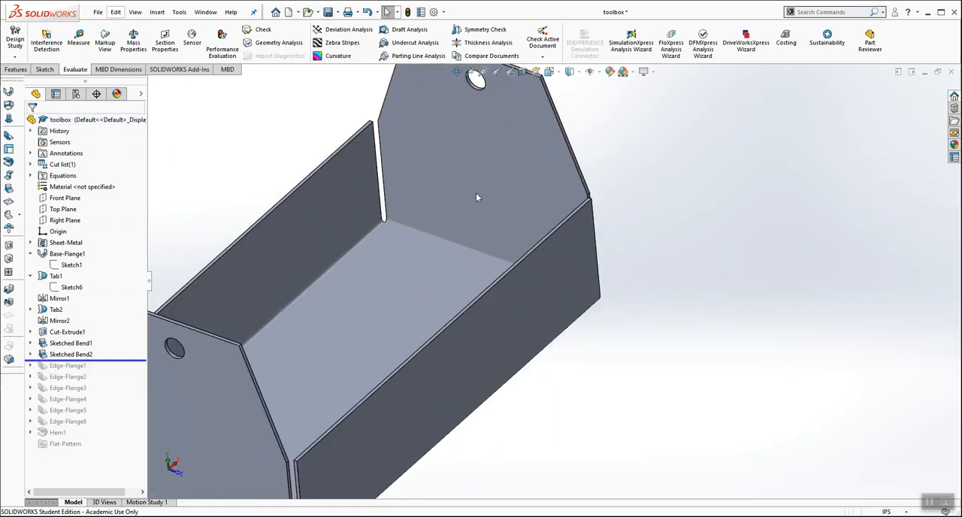
middle_drag(425, 154, 396, 162)
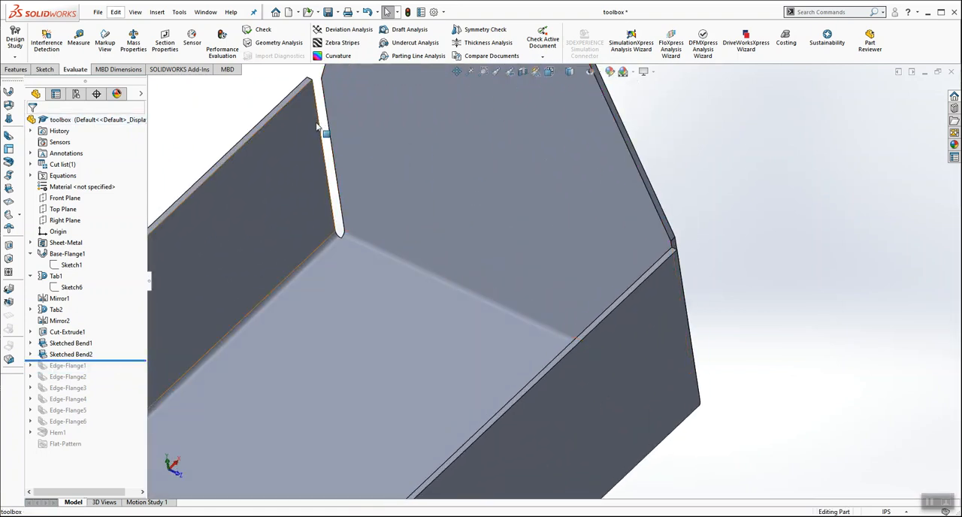
click(320, 129)
mouse_move(489, 208)
middle_down()
mouse_move(533, 185)
mouse_move(721, 260)
mouse_move(691, 188)
mouse_move(664, 241)
middle_up()
scroll(661, 272, up, 3)
click(747, 265)
scroll(664, 241, up, 3)
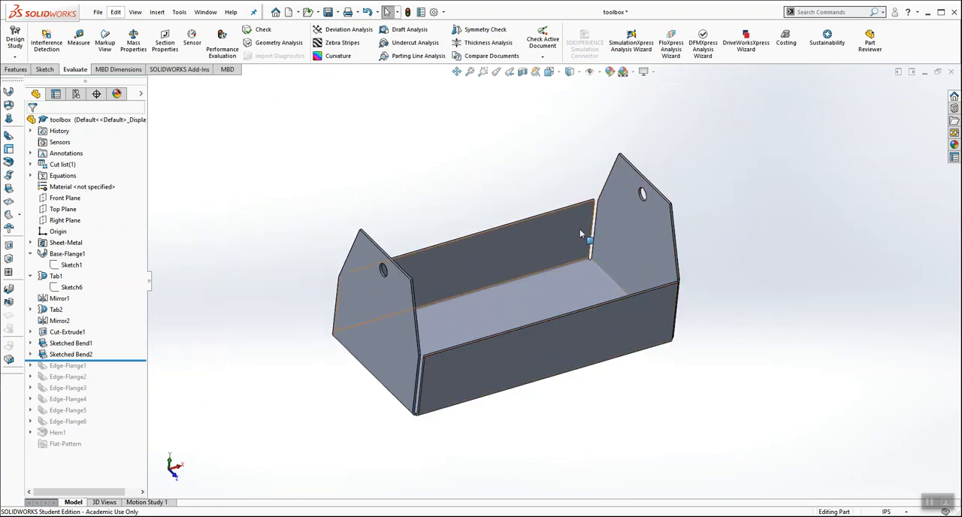
Step: Roll the feature history forward past Edge-Flange1 and Edge-Flange2, inspecting the corner flanges against the end tab
drag(114, 361, 105, 372)
middle_drag(483, 268, 518, 262)
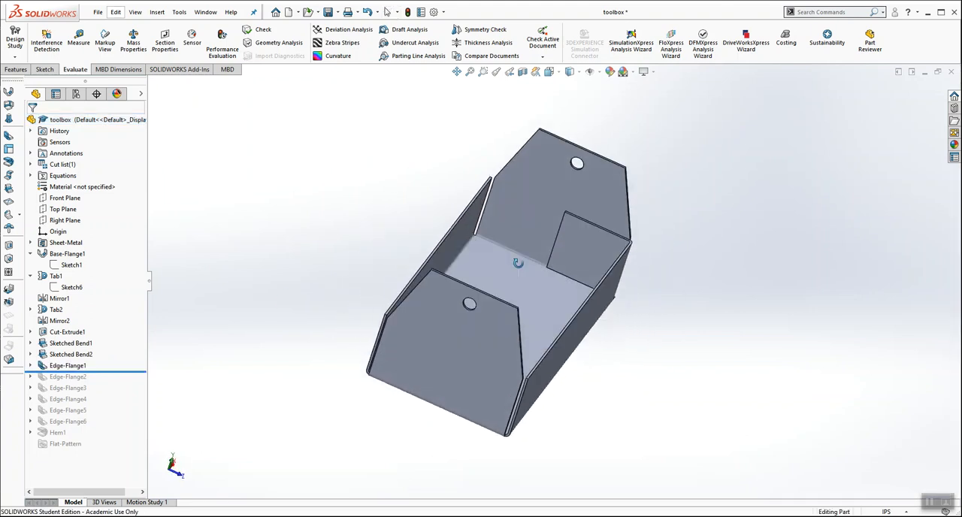
drag(132, 370, 128, 382)
scroll(657, 212, down, 3)
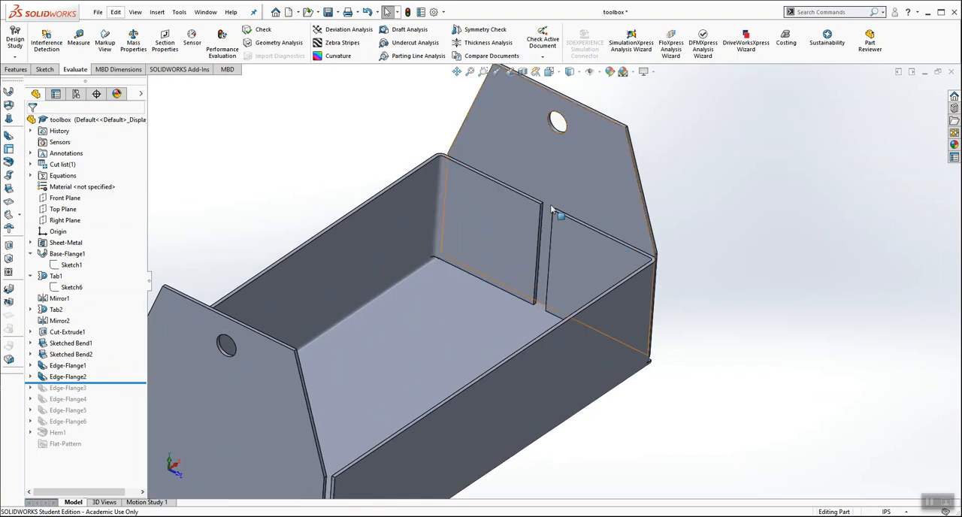
scroll(549, 263, up, 2)
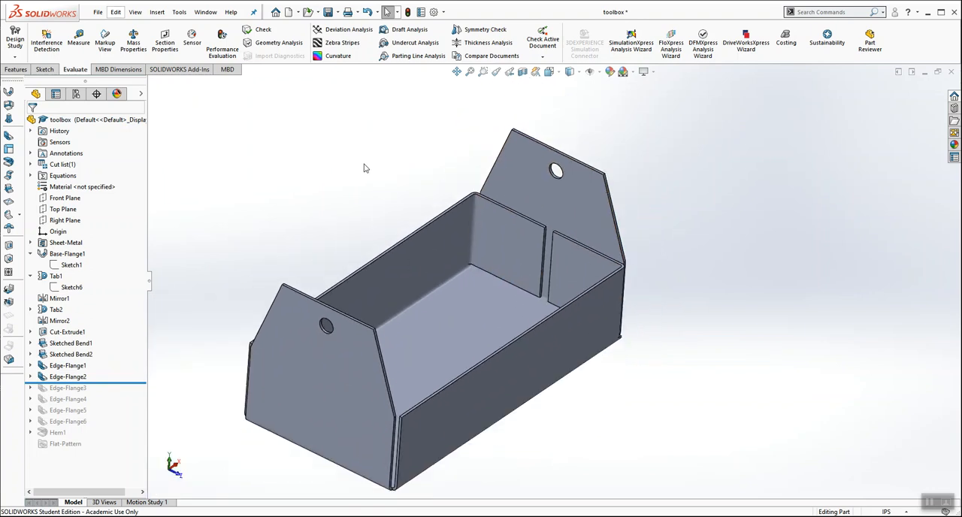
Step: Turn to the opposite end of the box and roll the feature history forward to include Edge-Flange3 and Edge-Flange4
middle_drag(347, 180, 295, 200)
scroll(508, 226, up, 2)
middle_drag(511, 226, 404, 310)
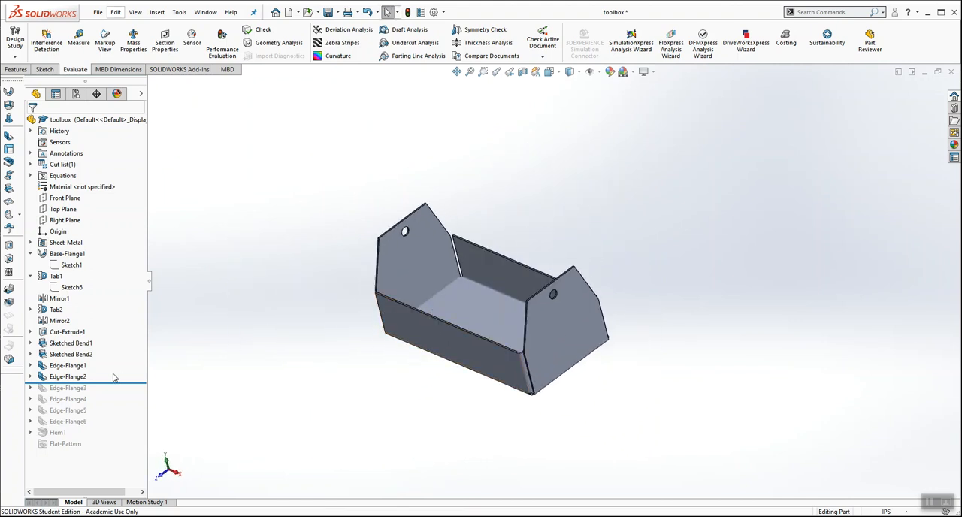
drag(123, 384, 125, 405)
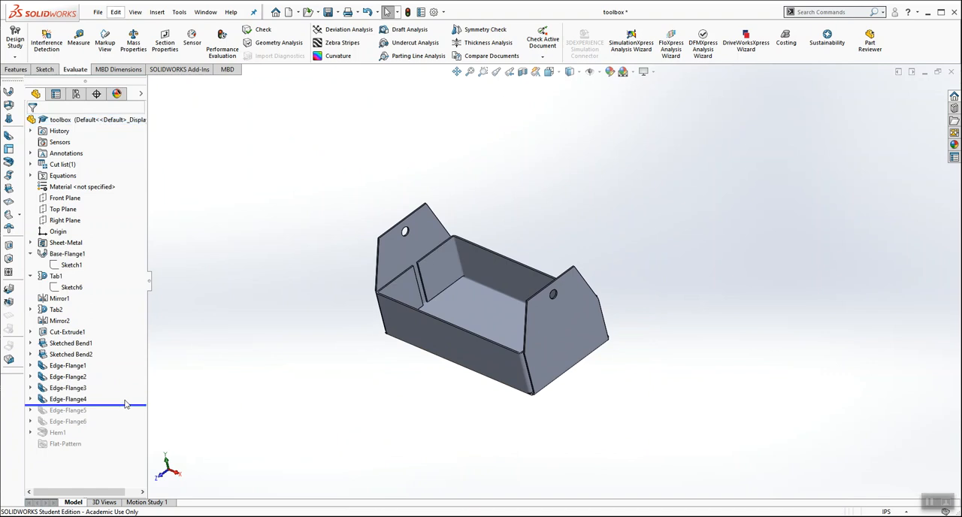
Step: Open Edge-Flange1 for editing, review its edge, angle, length and position settings, and close it with the settings unchanged
right_click(73, 367)
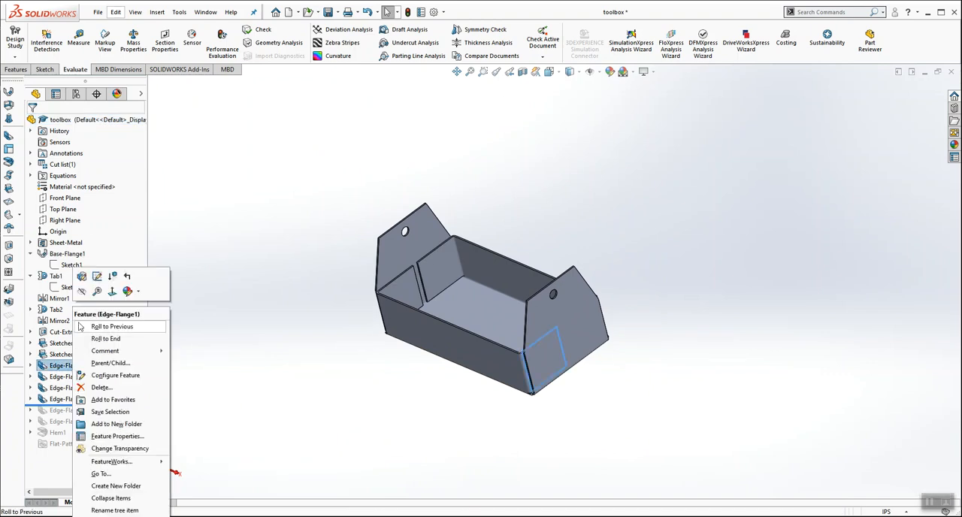
click(83, 278)
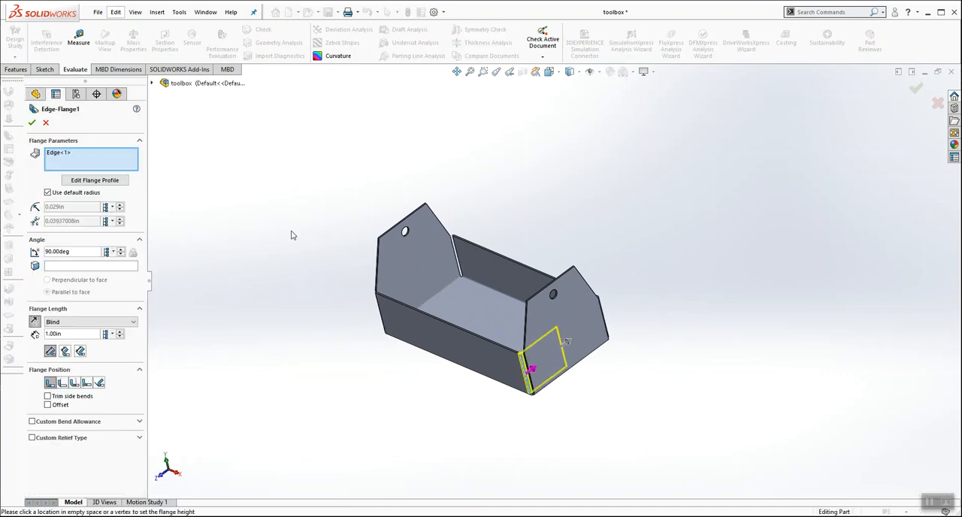
scroll(543, 351, down, 3)
middle_drag(511, 357, 599, 312)
click(33, 123)
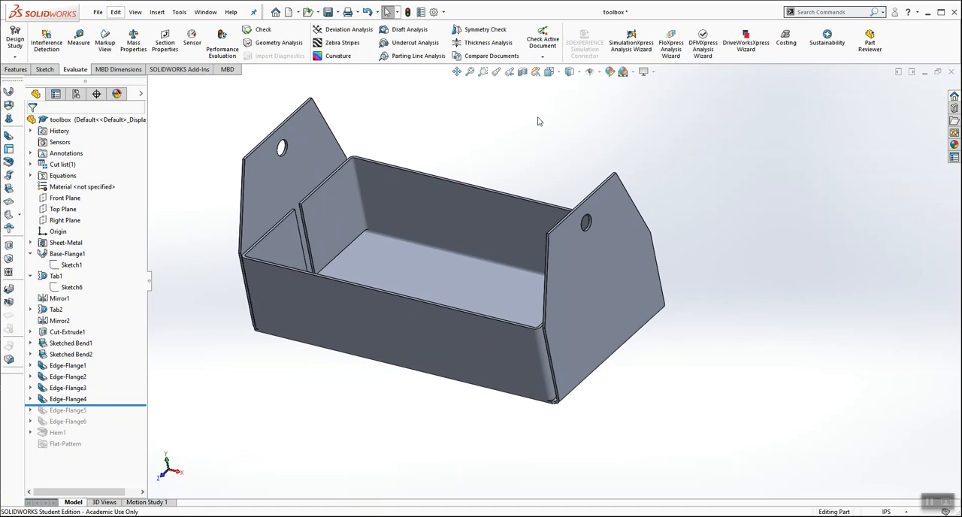
scroll(486, 180, up, 2)
middle_drag(486, 180, 478, 194)
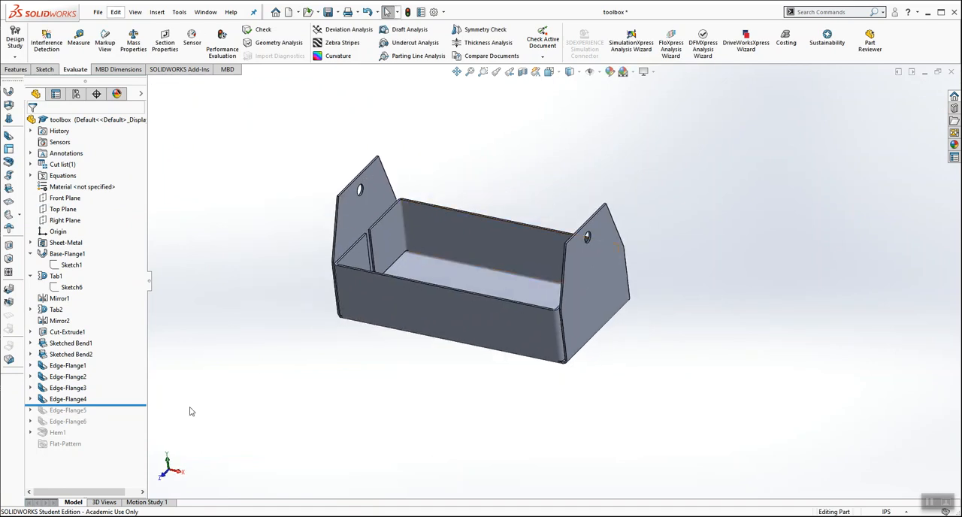
Step: Preview the Edge-Flange5 handle by rolling the feature history past it, and roll back to just after Edge-Flange4
drag(133, 406, 129, 415)
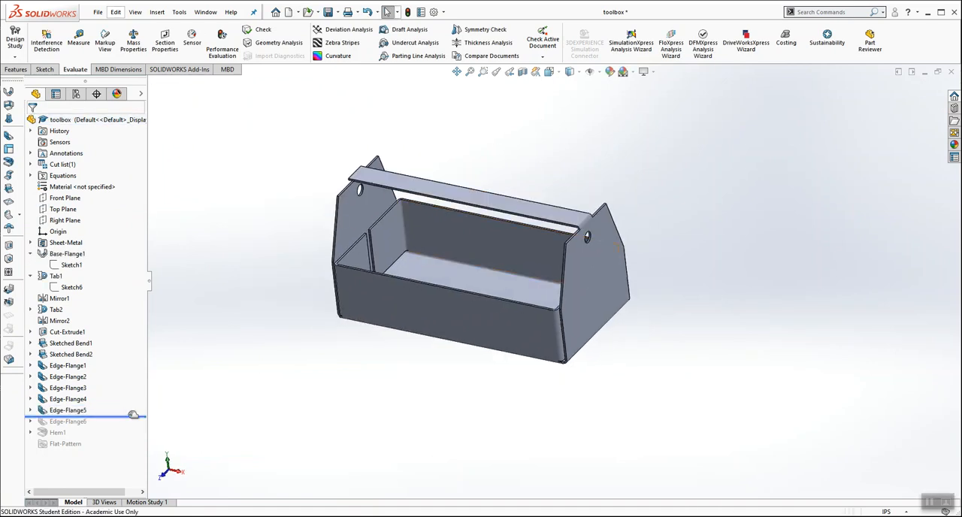
scroll(588, 208, down, 4)
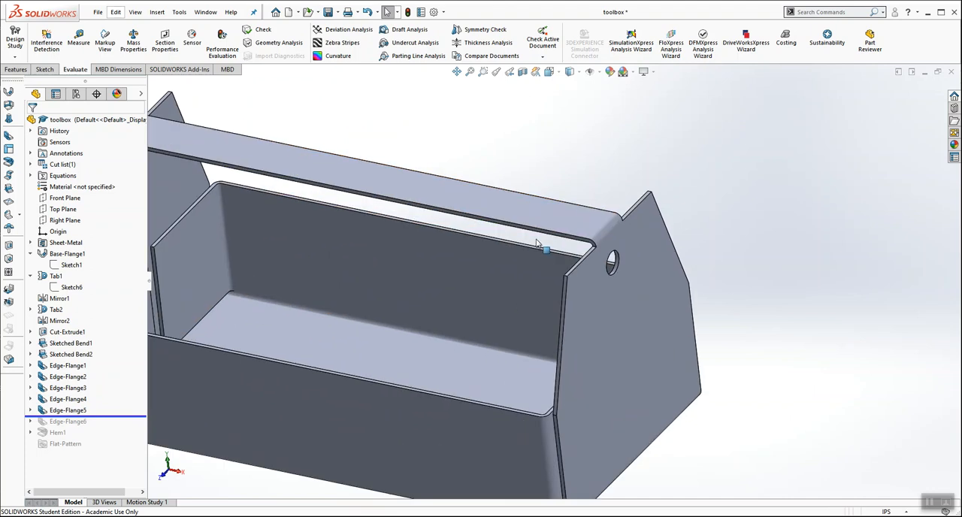
scroll(481, 197, up, 2)
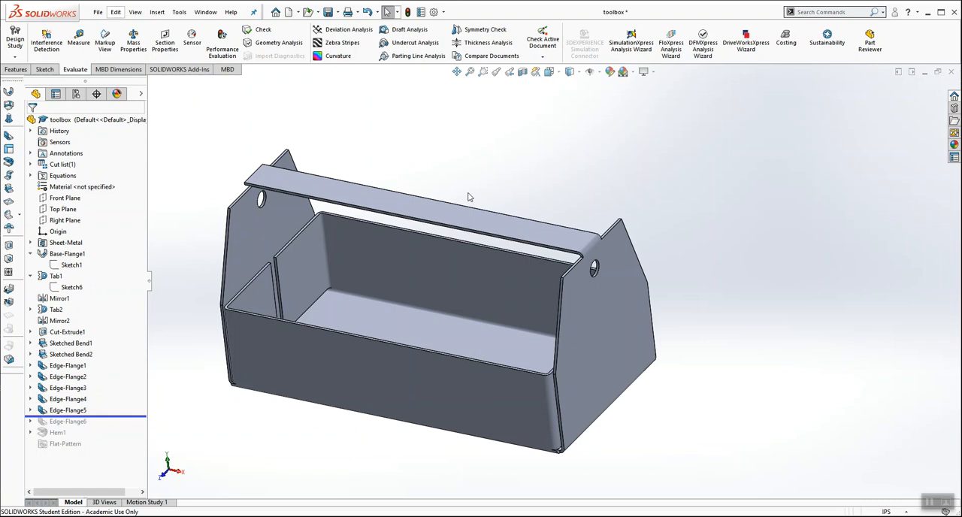
mouse_move(123, 415)
mouse_down()
mouse_move(125, 404)
mouse_move(125, 415)
mouse_up()
drag(141, 416, 133, 404)
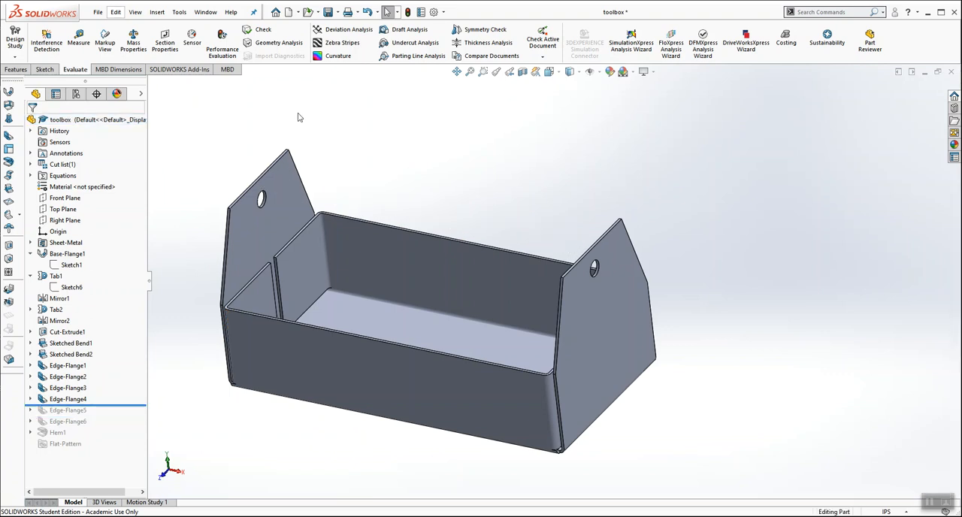
Step: Create a 90° Edge Flange about 2.18 in long on the top edge of an end tab, extending over the box
click(9, 136)
middle_drag(545, 102, 534, 146)
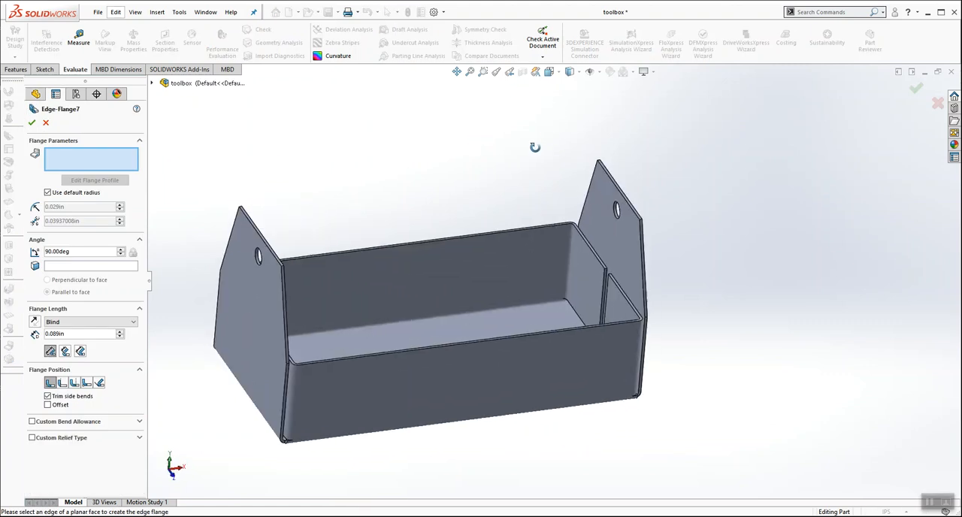
click(630, 205)
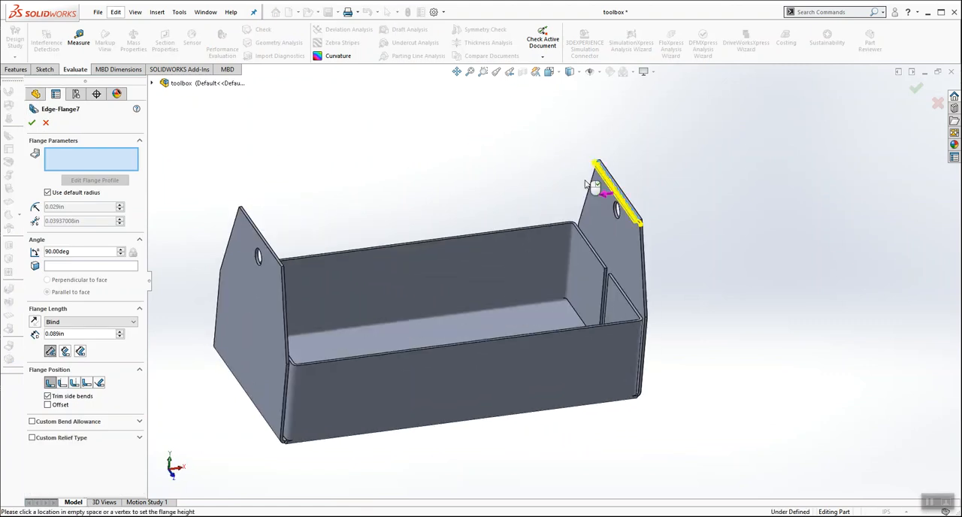
middle_drag(783, 242, 524, 257)
scroll(524, 257, down, 5)
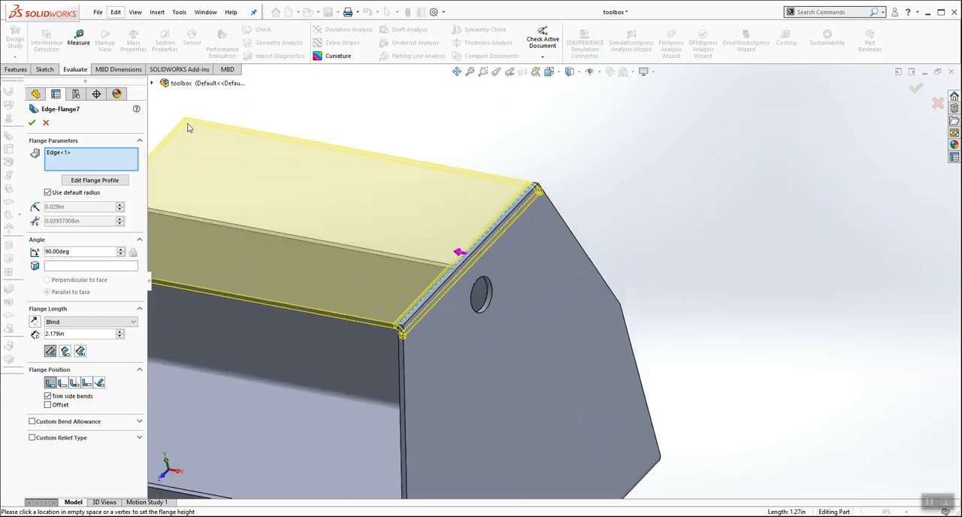
click(32, 122)
middle_drag(547, 123, 450, 278)
Step: Open the new flange's profile sketch for editing and move its front side inward along the tab's top edge
click(31, 410)
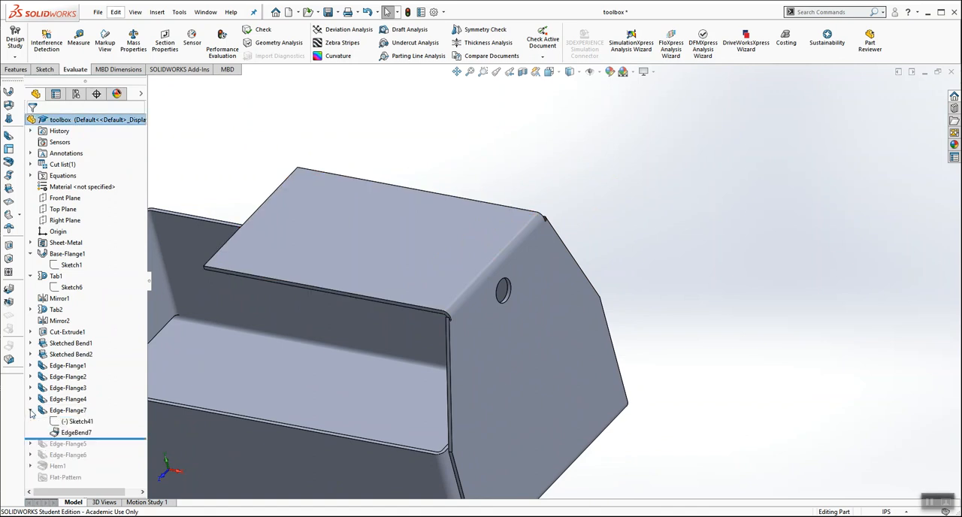
right_click(73, 423)
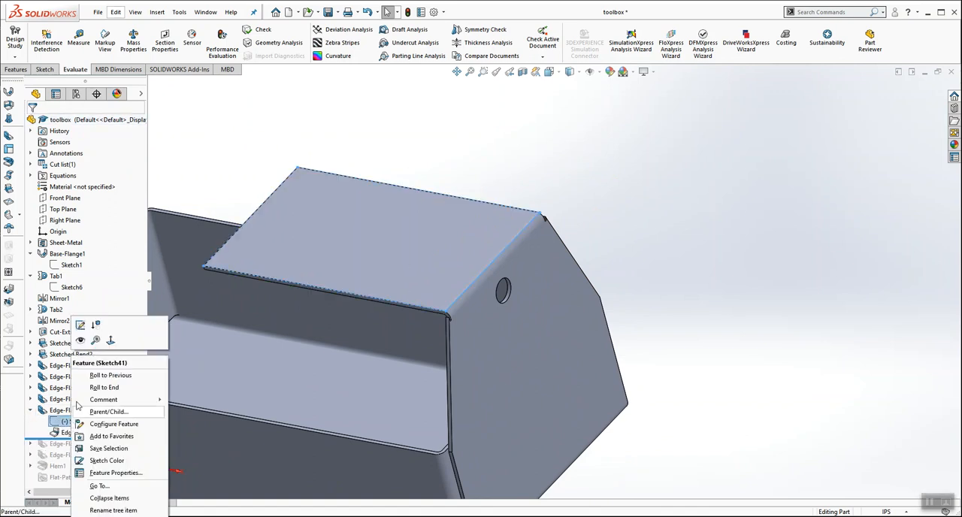
click(81, 324)
drag(446, 311, 478, 289)
click(546, 188)
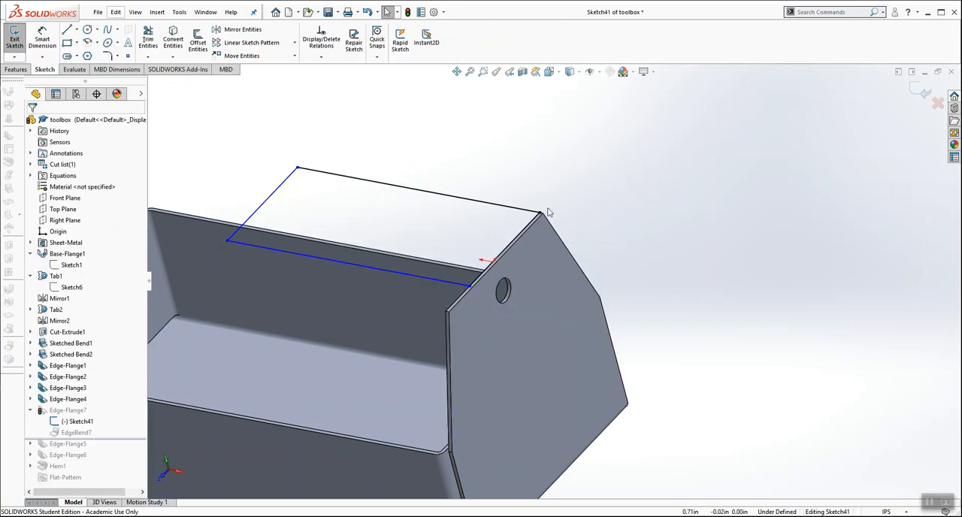
Step: Move the profile's rear side inward to narrow the flange to a handle strip, and exit the sketch
drag(540, 212, 512, 250)
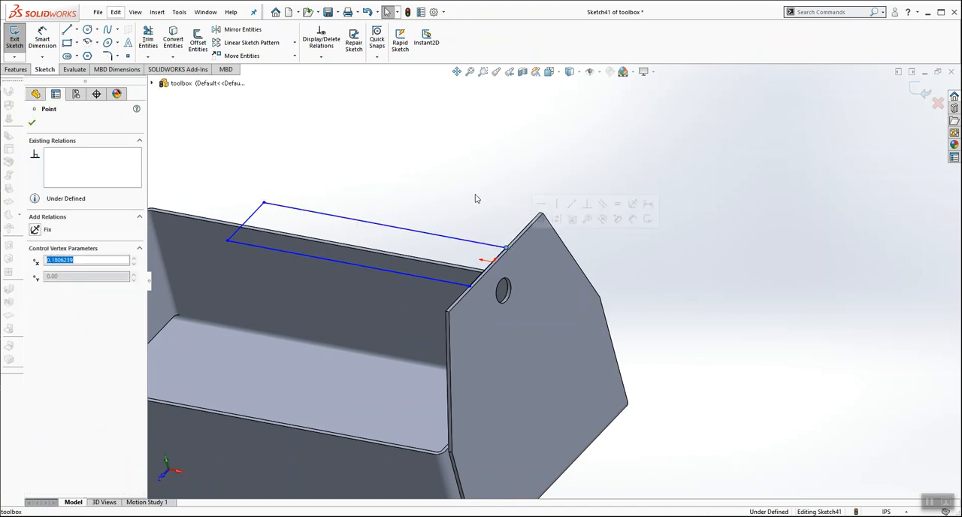
click(475, 197)
middle_drag(460, 187, 475, 253)
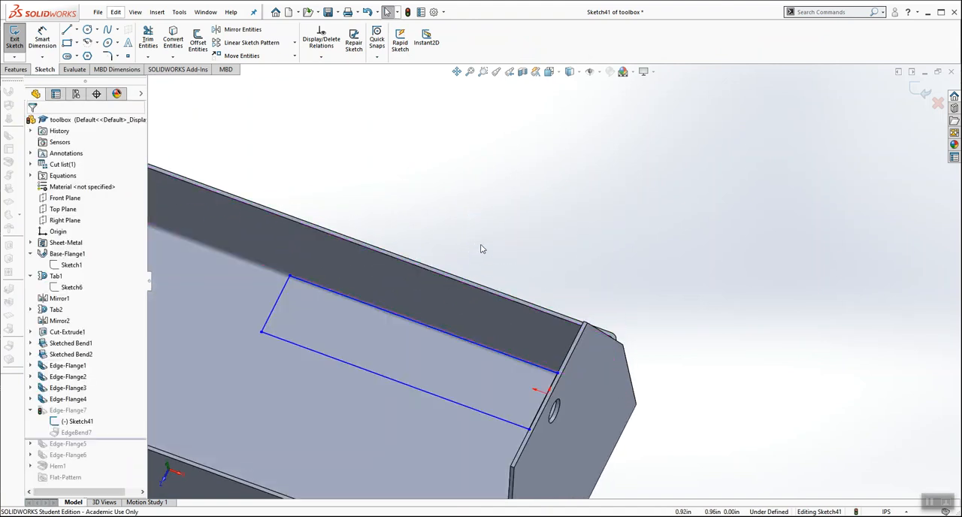
scroll(480, 245, up, 3)
middle_drag(544, 199, 545, 180)
click(918, 91)
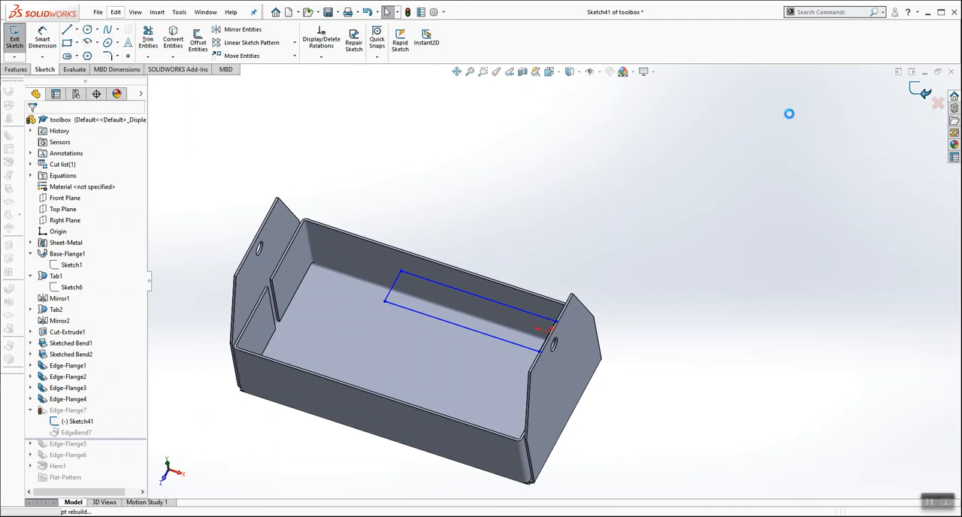
Step: Inspect the trial handle flange Edge-Flange7, and delete it along with its dependent sketch and bend
mouse_move(517, 139)
middle_down()
mouse_move(526, 118)
mouse_move(492, 146)
middle_up()
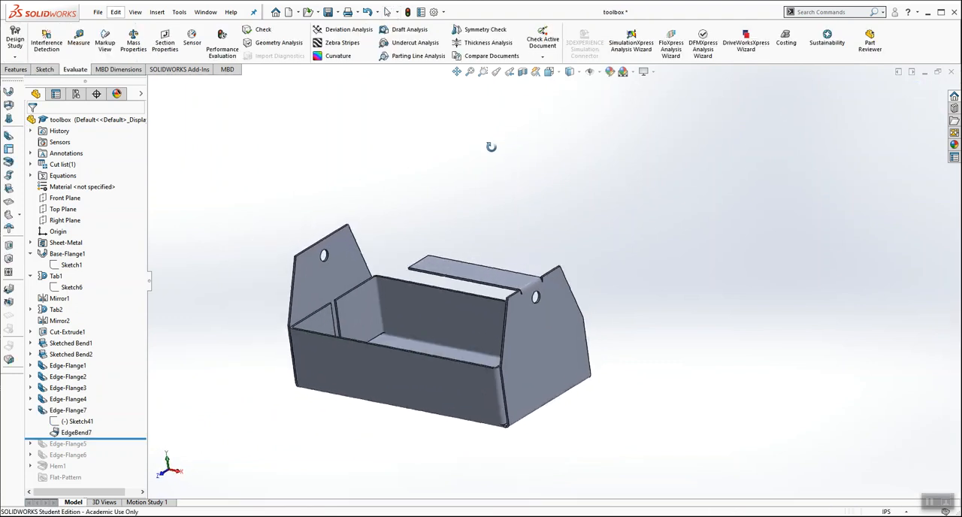
scroll(535, 300, down, 5)
mouse_move(535, 301)
middle_down()
mouse_move(533, 322)
mouse_move(490, 339)
mouse_move(523, 341)
mouse_move(525, 260)
mouse_move(527, 288)
middle_up()
scroll(518, 339, up, 8)
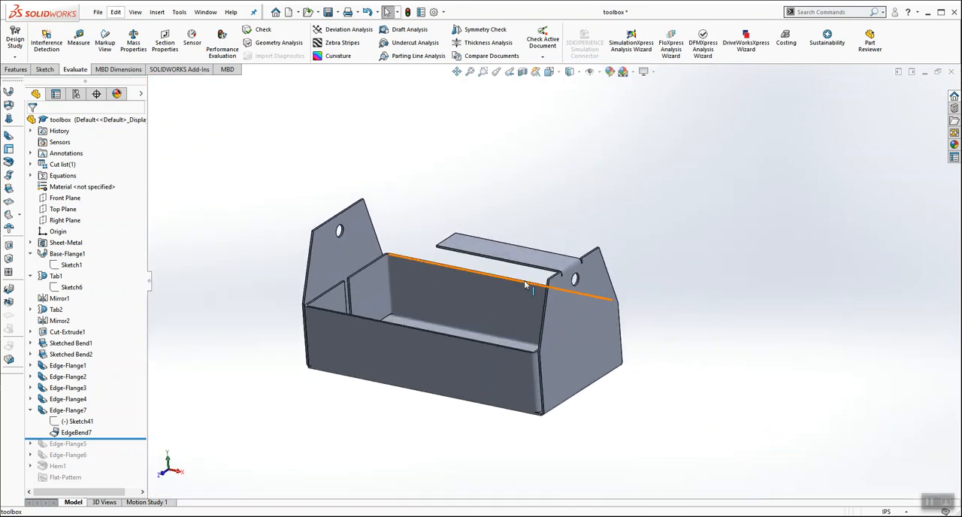
middle_drag(593, 186, 598, 299)
scroll(598, 299, down, 4)
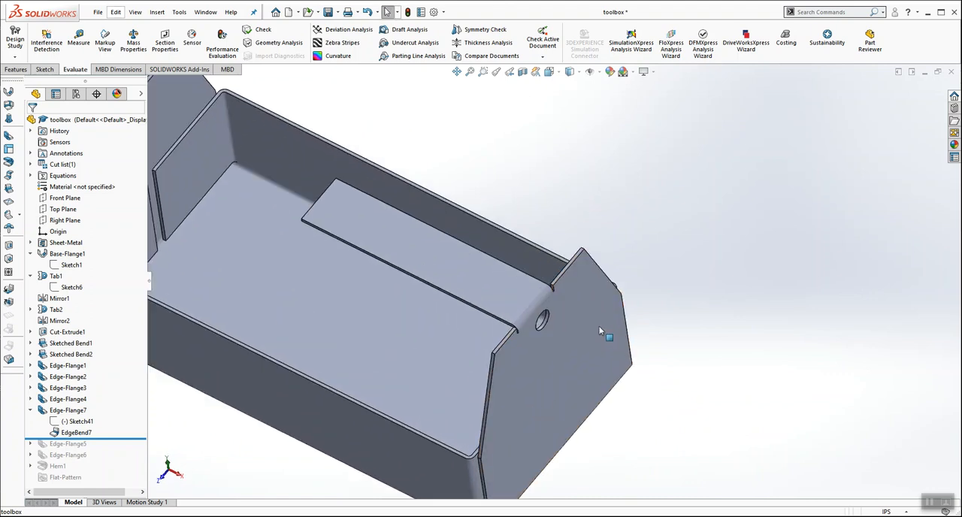
right_click(83, 411)
click(113, 382)
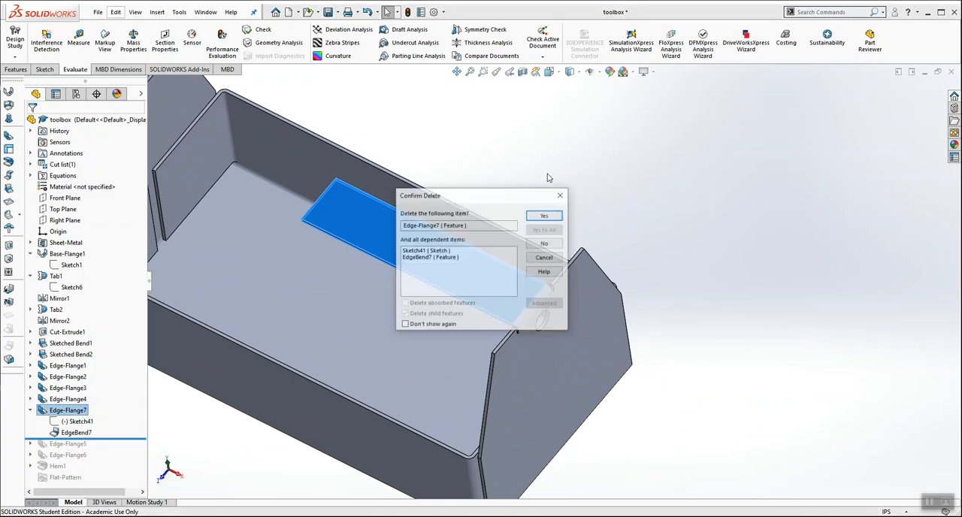
click(546, 216)
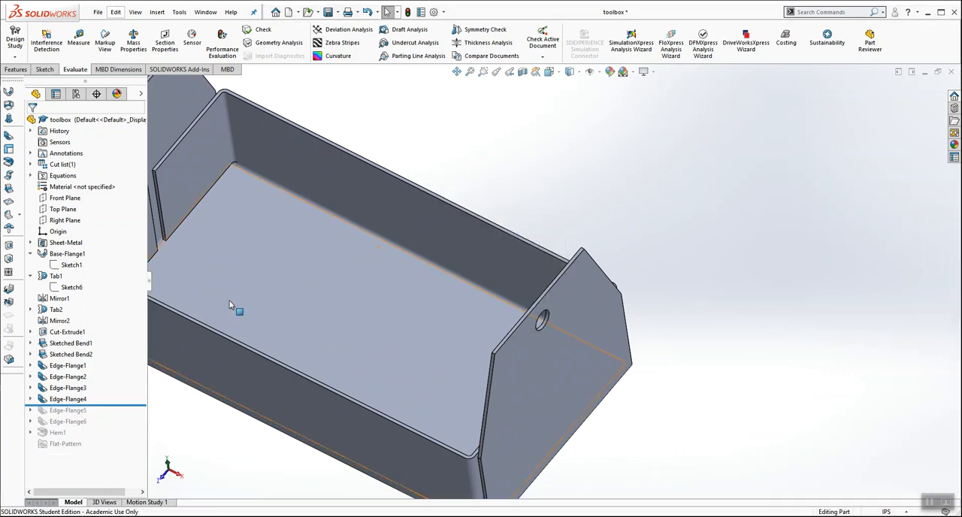
Step: Roll the feature history forward past Edge-Flange5 and examine the handle strip spanning the two end tabs
drag(127, 403, 125, 415)
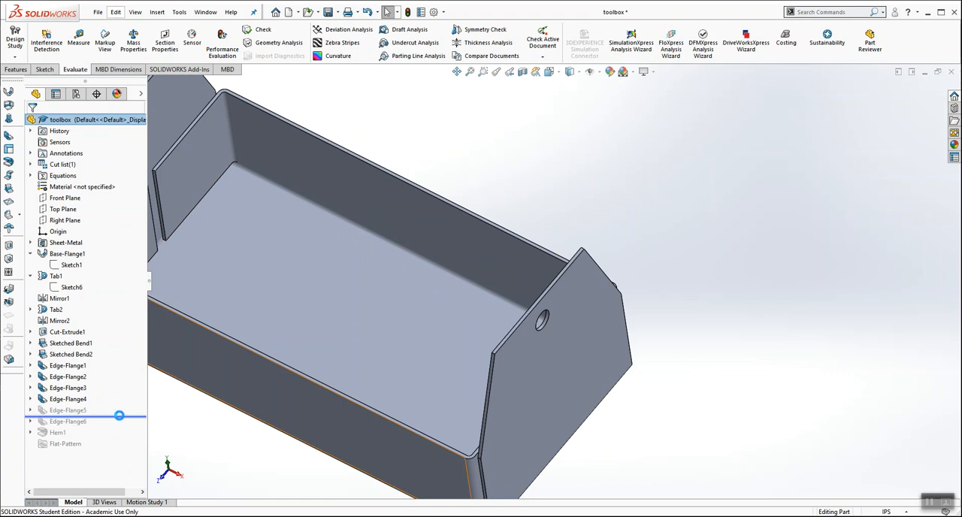
scroll(495, 237, up, 3)
key(ctrl+1)
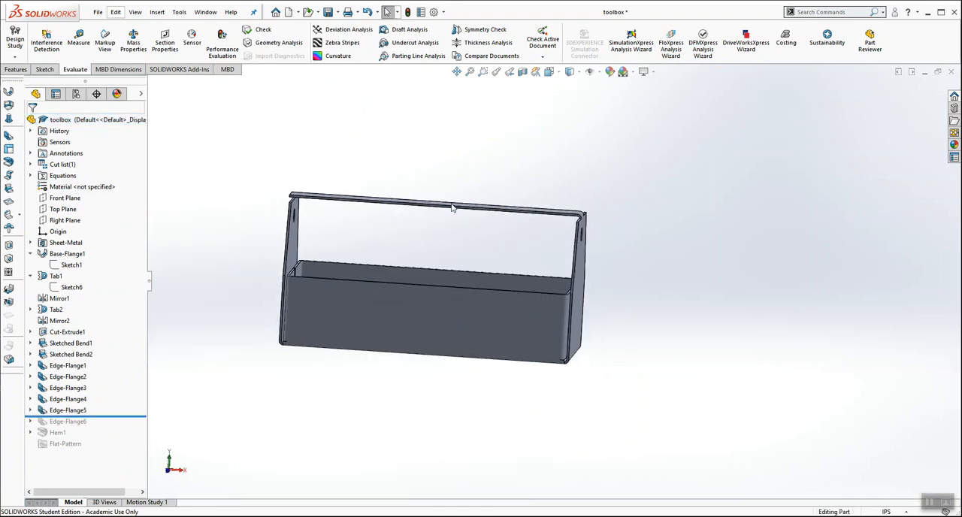
scroll(349, 244, down, 3)
middle_drag(331, 193, 281, 150)
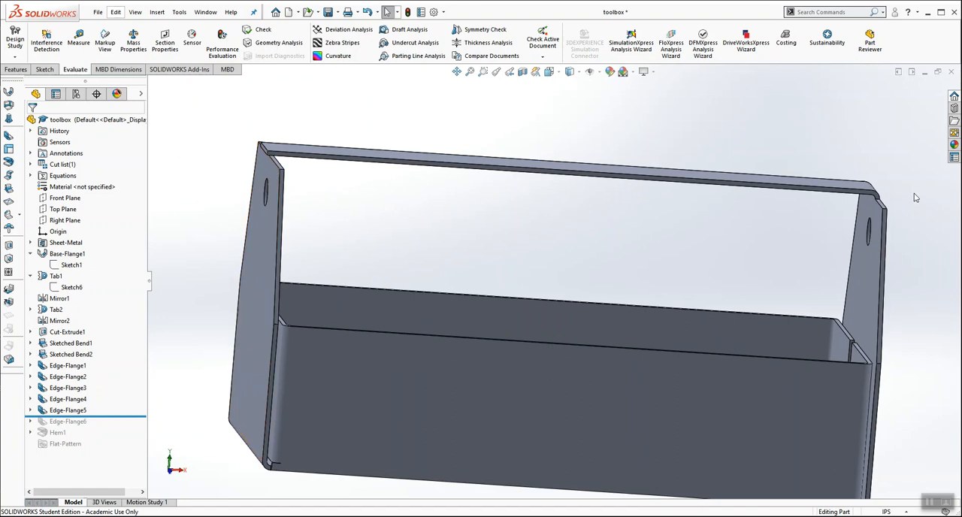
key(f)
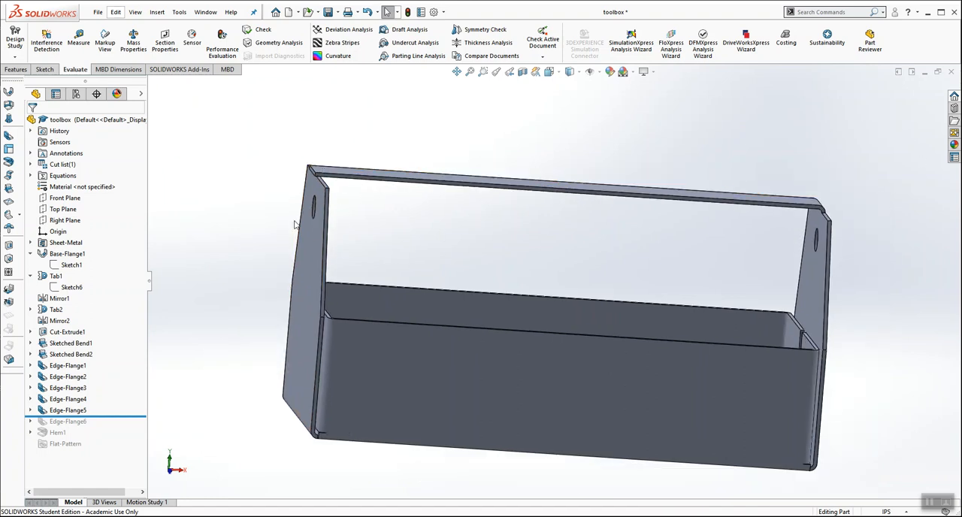
Step: Roll the feature history forward past Edge-Flange6 and examine how the handle's bent-down end sits against the outer face of the tab
drag(93, 418, 90, 428)
middle_drag(230, 204, 230, 193)
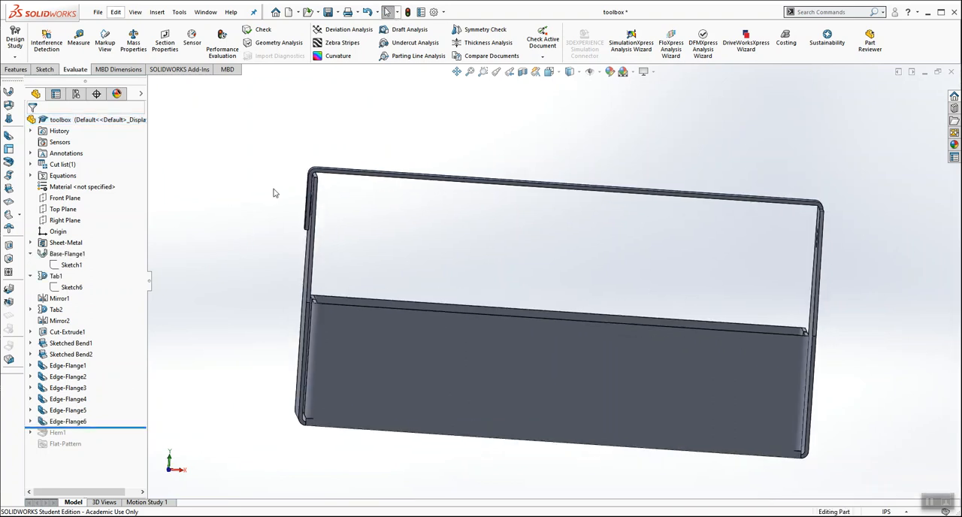
scroll(334, 221, down, 5)
middle_drag(455, 253, 370, 220)
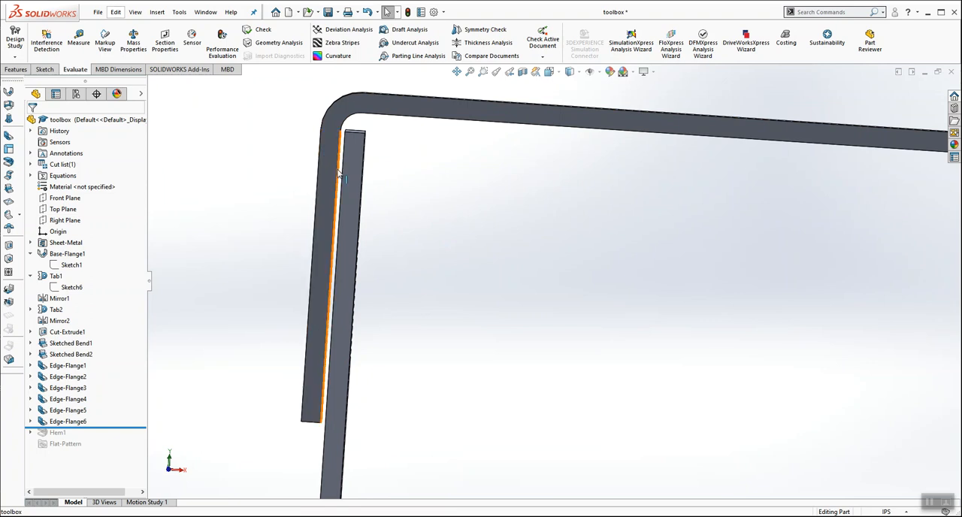
scroll(509, 178, up, 8)
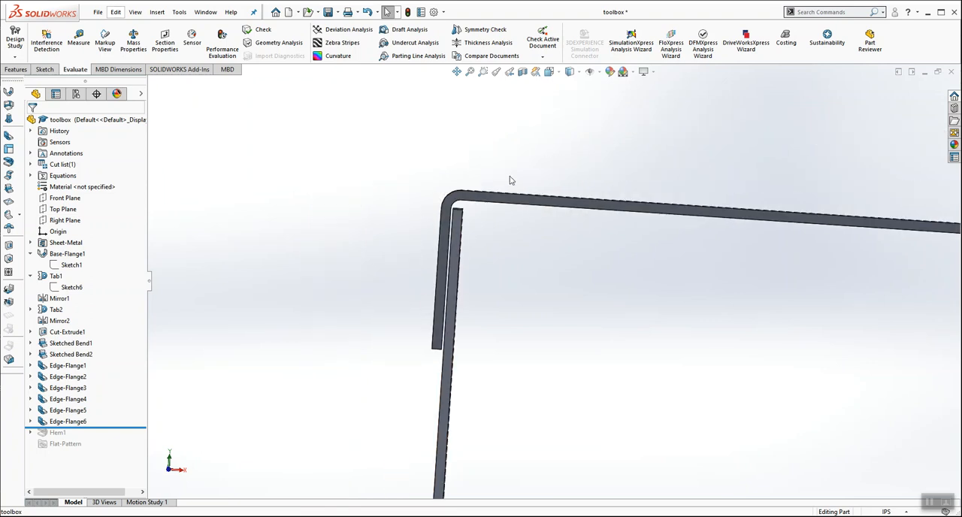
middle_drag(548, 386, 737, 393)
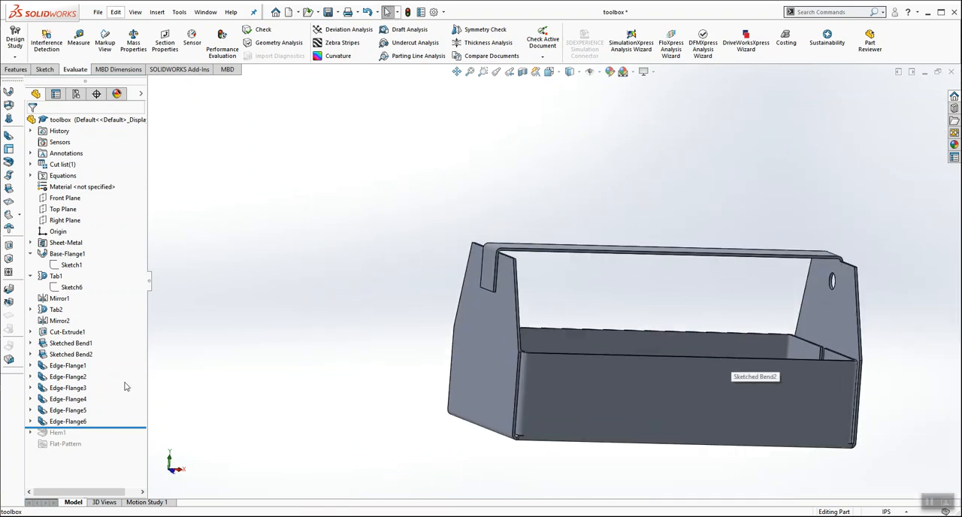
Step: Roll the feature history forward past Hem1 and examine the hem at the handle's end and the holes in both end tabs
drag(118, 426, 118, 437)
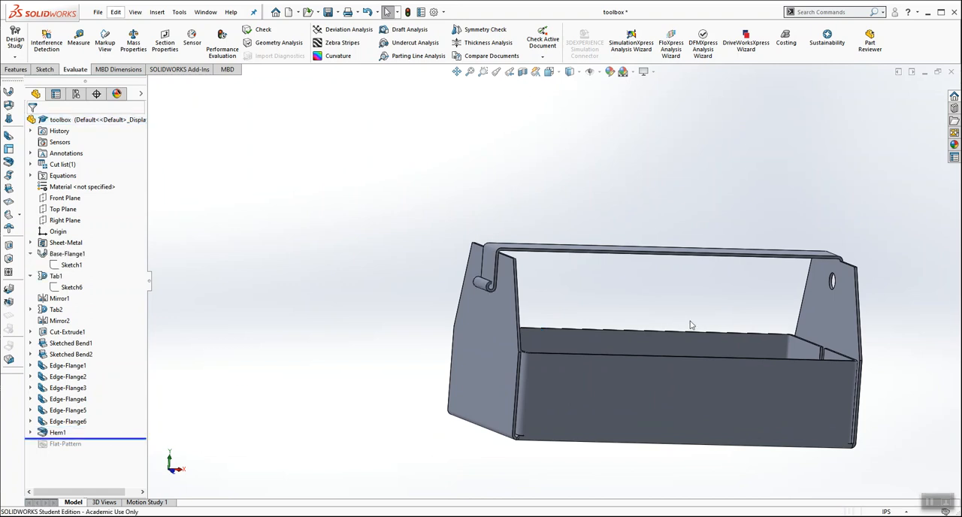
scroll(664, 324, up, 2)
scroll(571, 295, down, 2)
scroll(571, 296, down, 2)
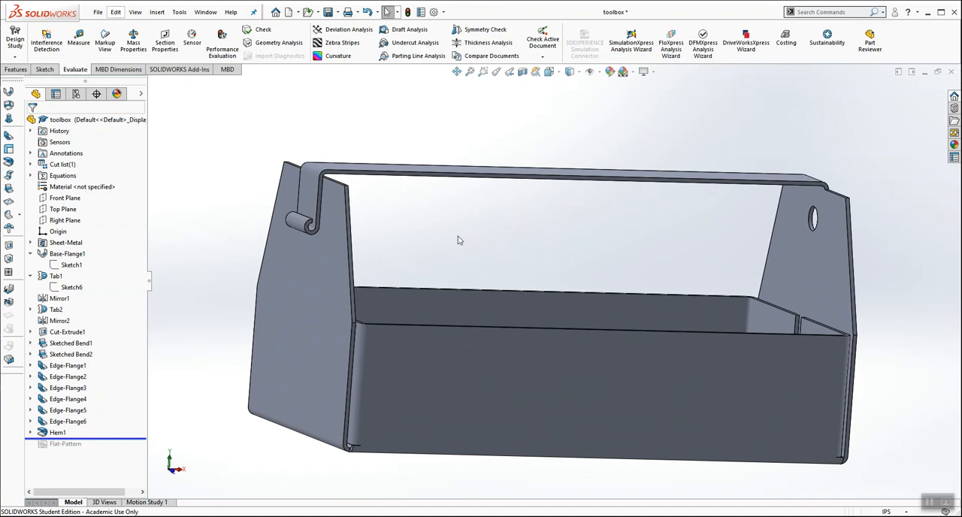
middle_drag(526, 235, 295, 293)
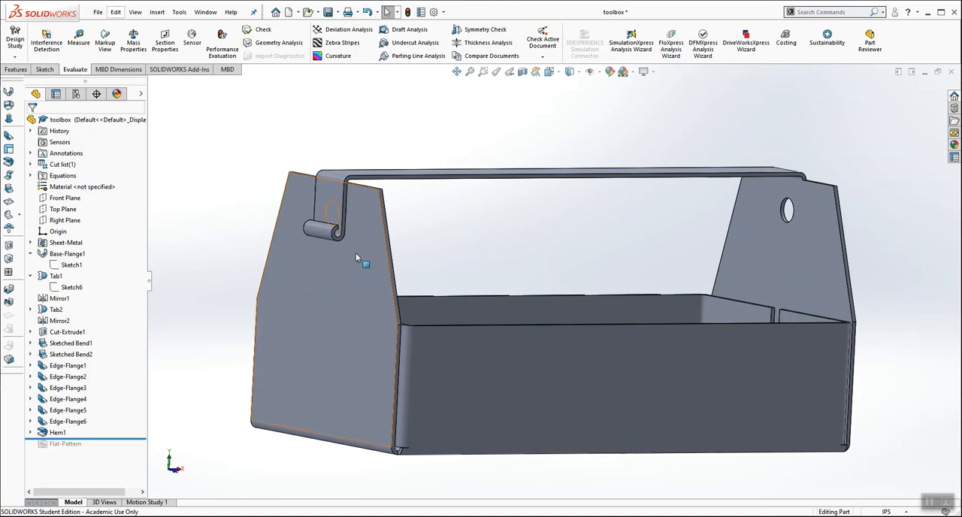
middle_drag(623, 245, 590, 273)
scroll(590, 272, up, 3)
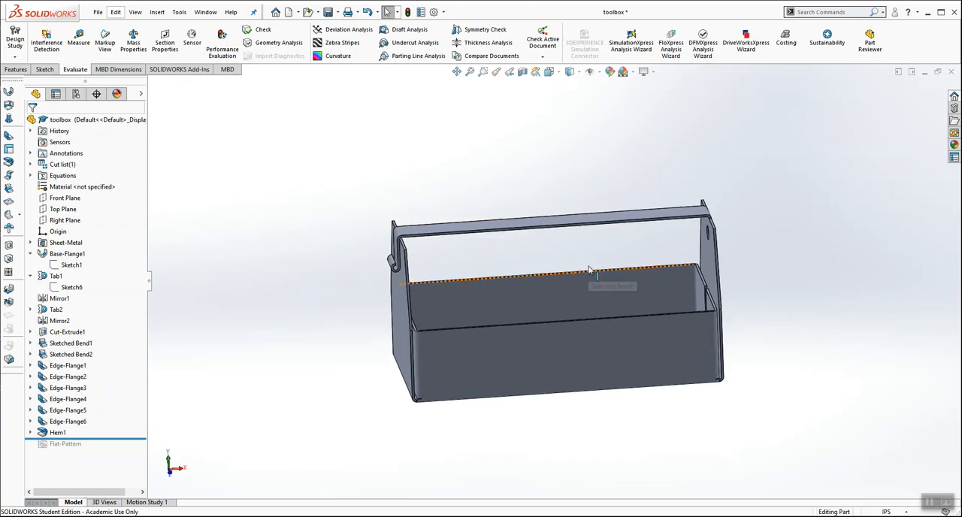
middle_drag(649, 206, 487, 244)
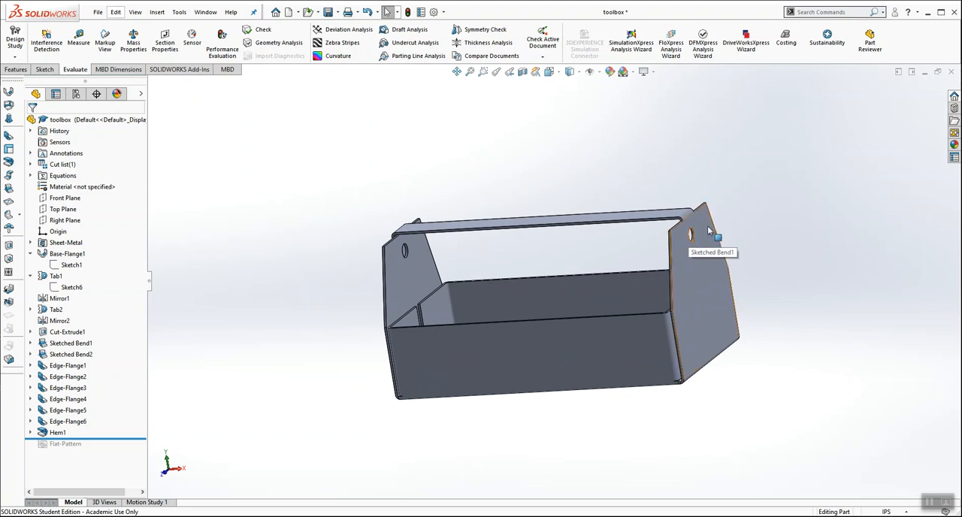
middle_drag(697, 221, 695, 246)
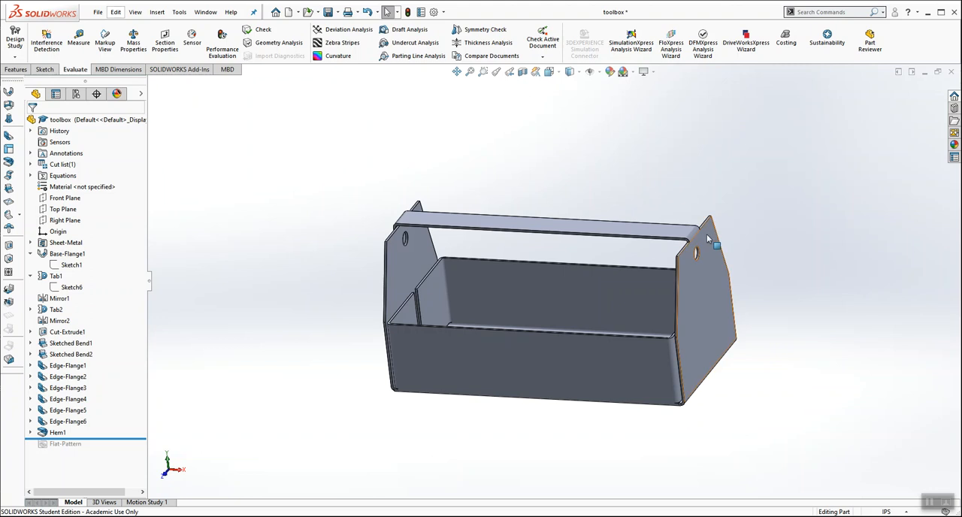
mouse_move(474, 212)
middle_down()
mouse_move(569, 135)
mouse_move(584, 146)
mouse_move(486, 198)
middle_up()
scroll(577, 229, up, 2)
Step: Roll the feature history to its end, unsuppress Flat-Pattern4, and view the unfolded toolbox from the top
drag(123, 438, 118, 449)
click(31, 444)
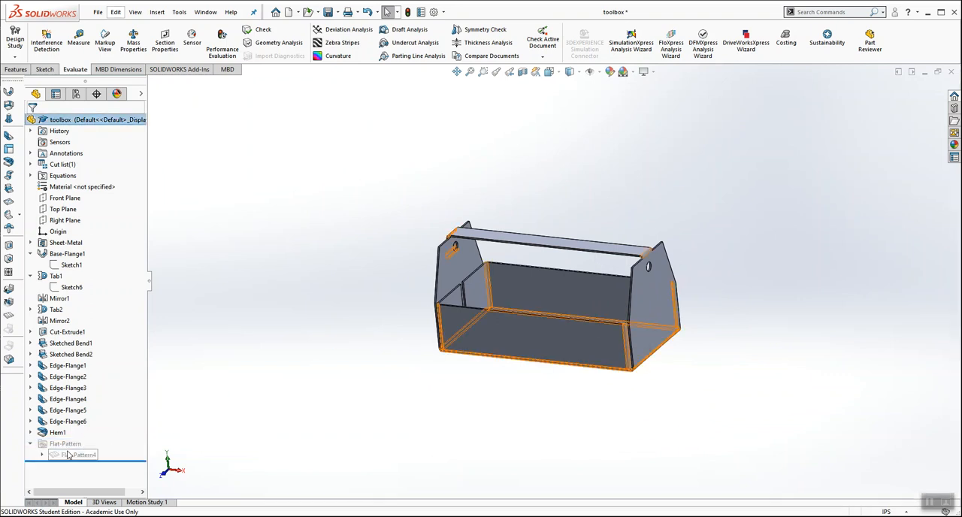
right_click(61, 454)
click(92, 289)
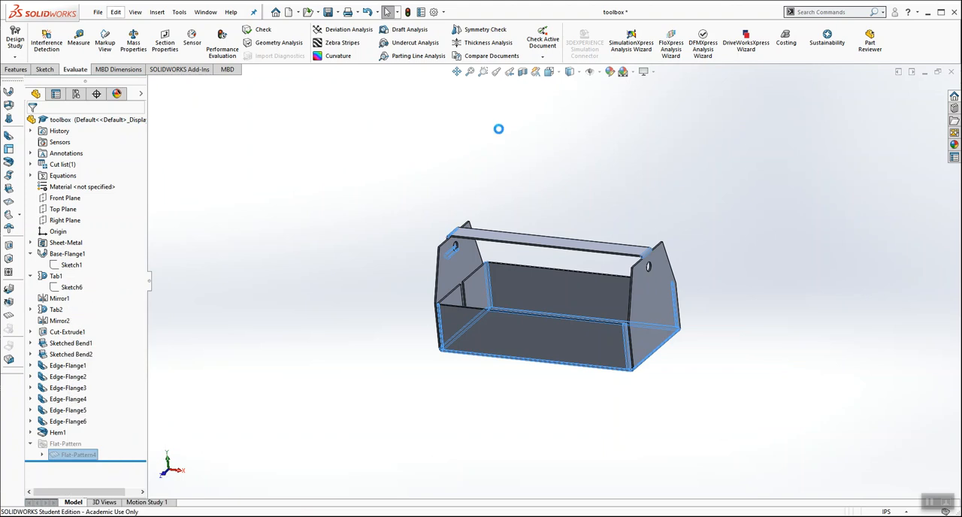
key(space)
click(564, 101)
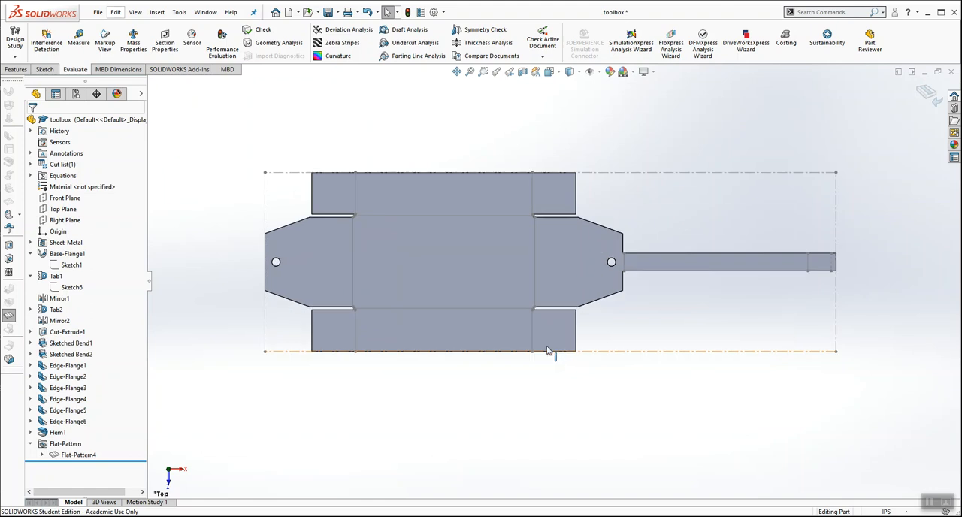
scroll(547, 352, down, 2)
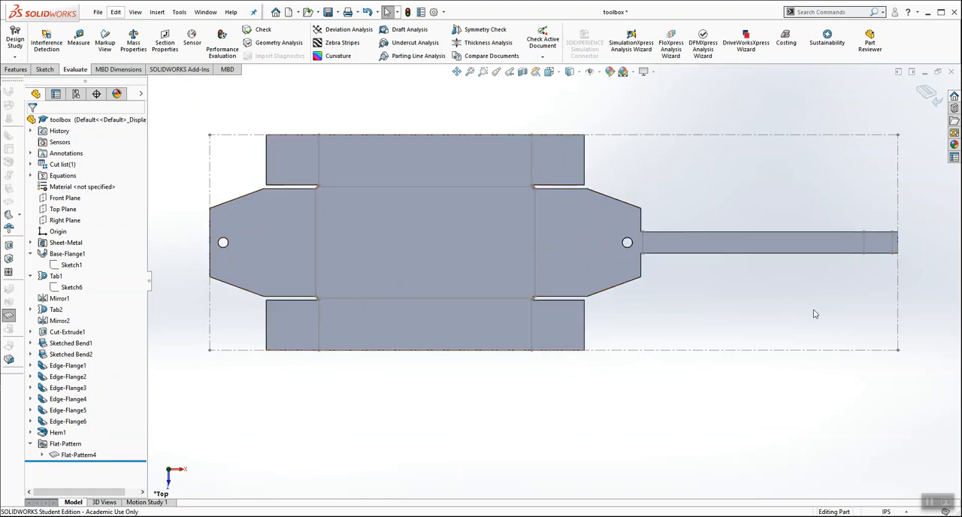
Step: Show the flat pattern in isometric view, and suppress Flat-Pattern4 to fold the toolbox back up
click(550, 71)
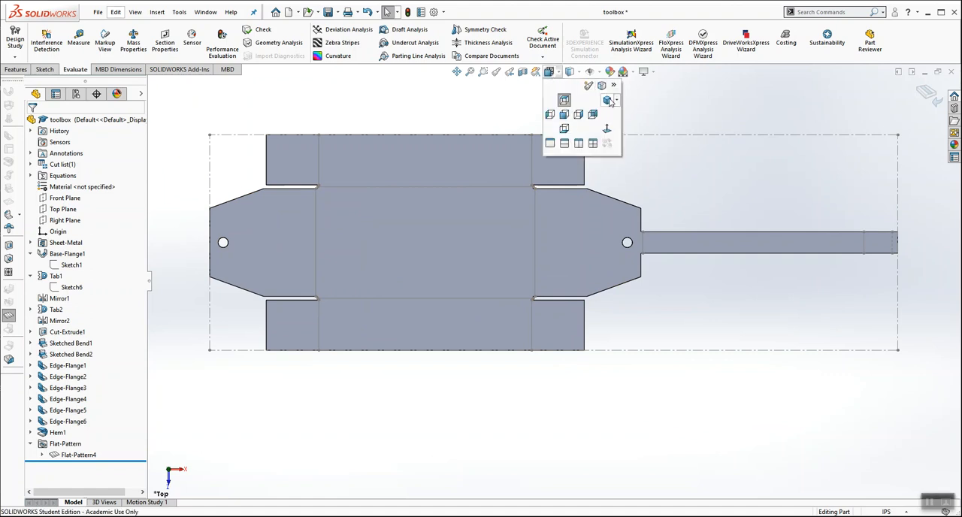
click(608, 101)
right_click(88, 456)
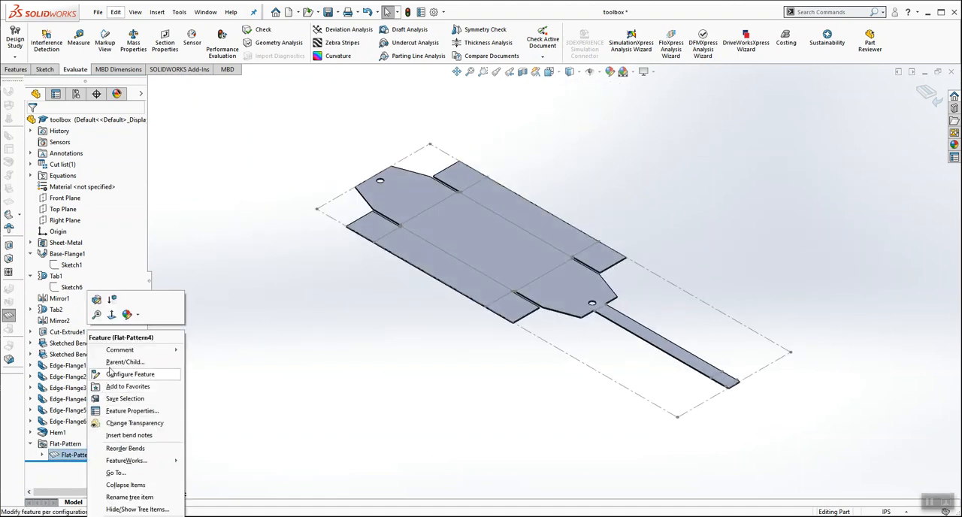
click(112, 301)
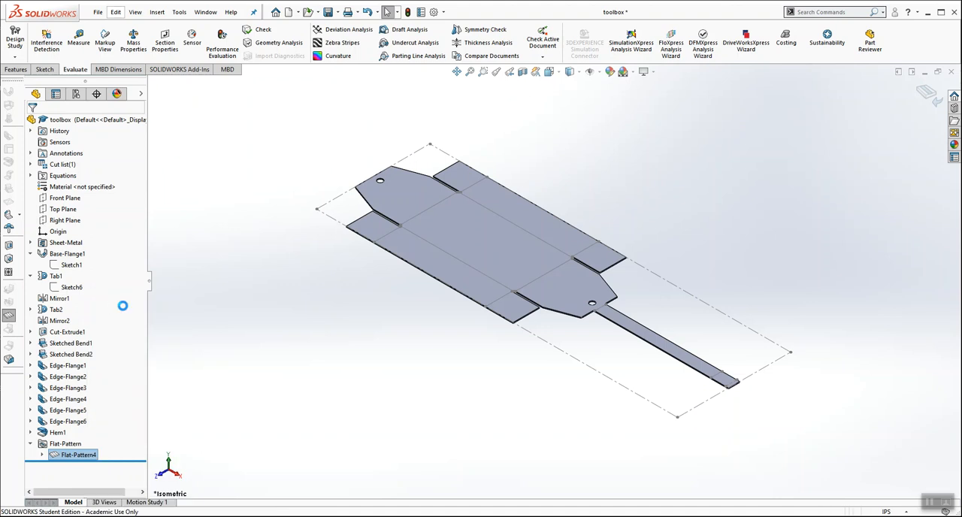
middle_drag(481, 166, 447, 256)
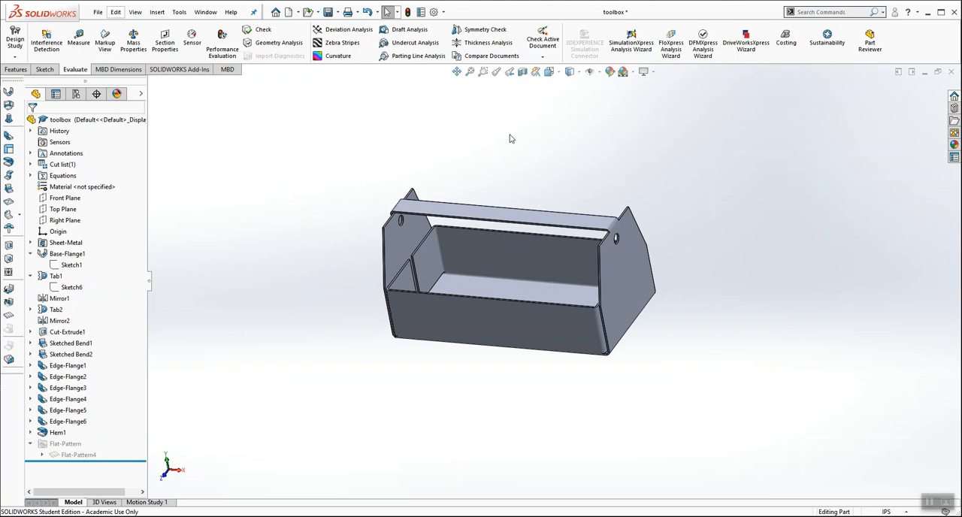
mouse_move(481, 153)
middle_down()
mouse_move(491, 127)
mouse_move(487, 151)
middle_up()
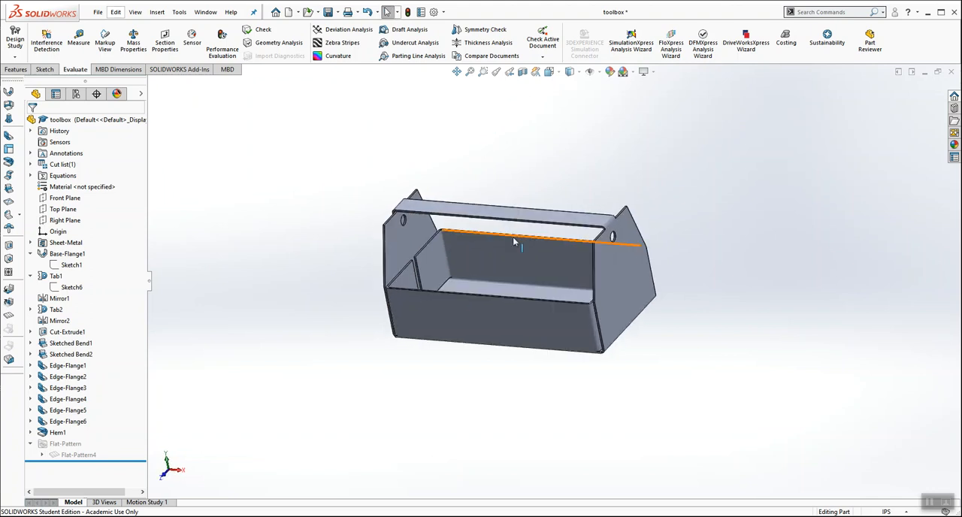